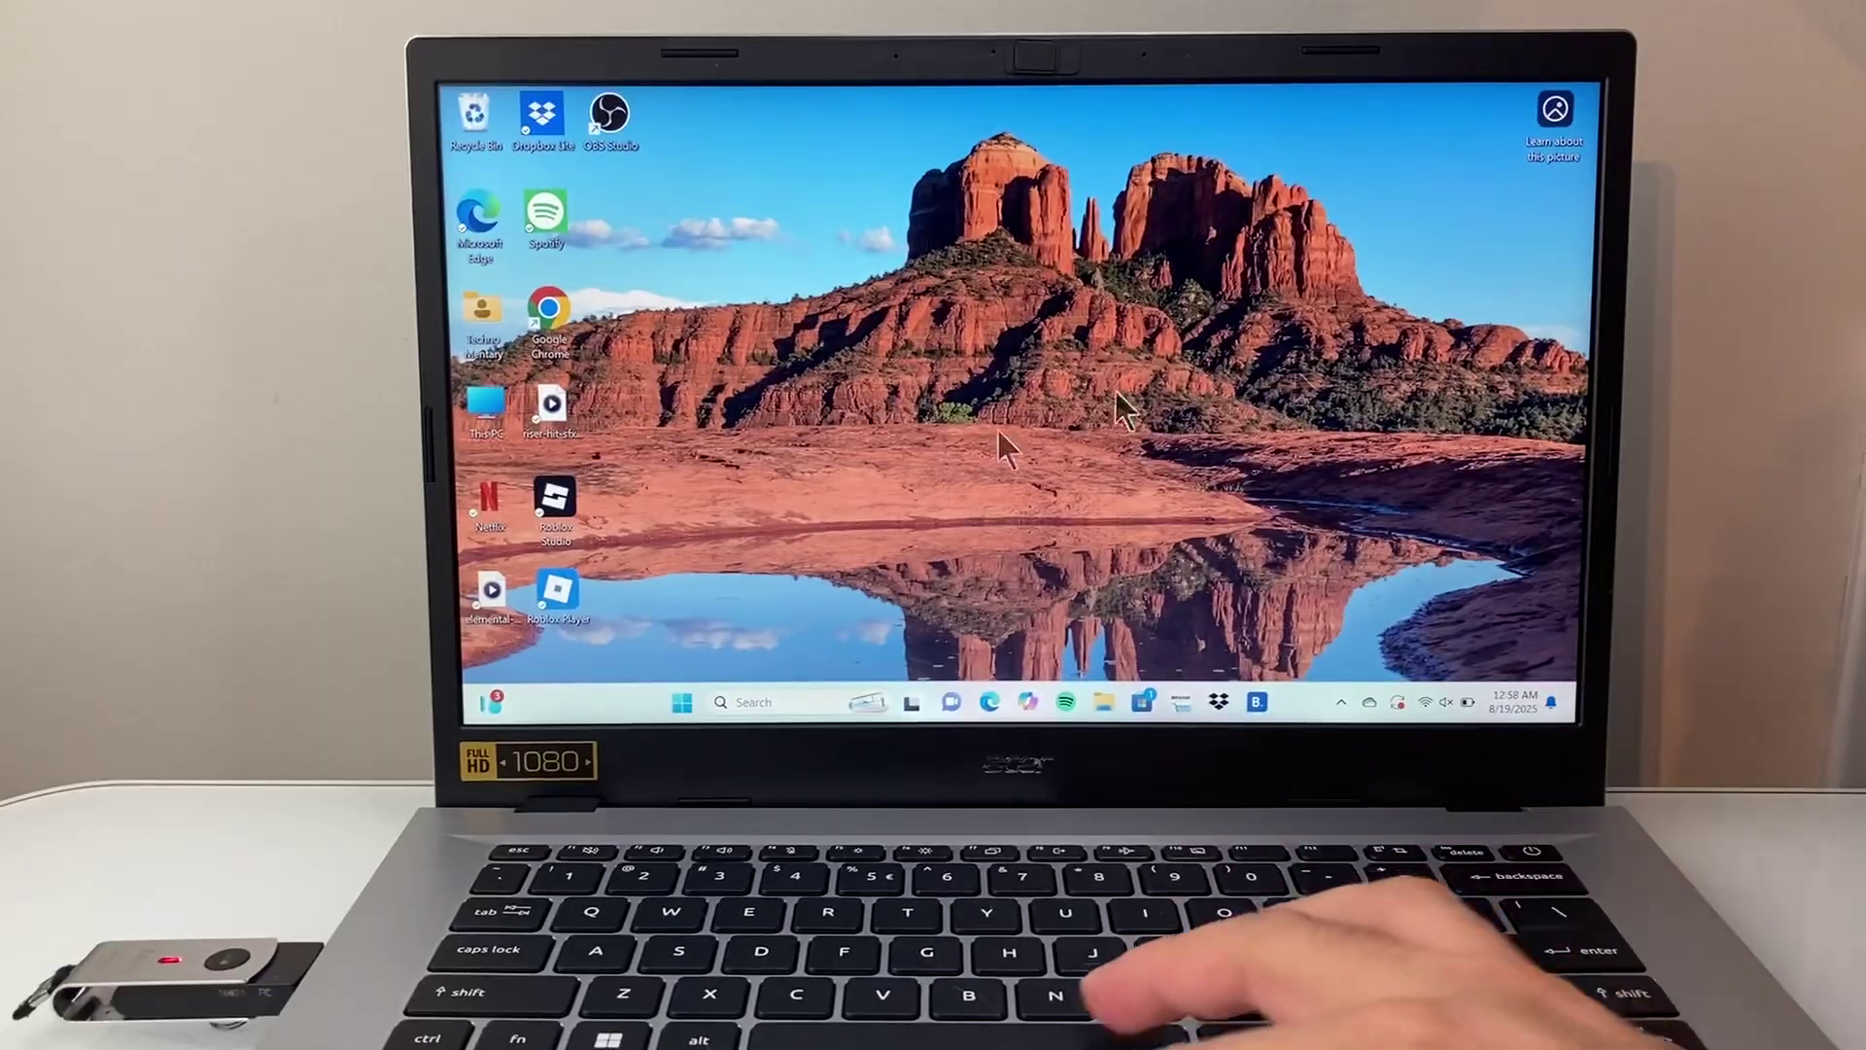
Launch File Explorer and show This PC with the Acer (C:) and FLASH DRIVE (D:) drives
{"action": "left_click", "coordinate": [1104, 703]}
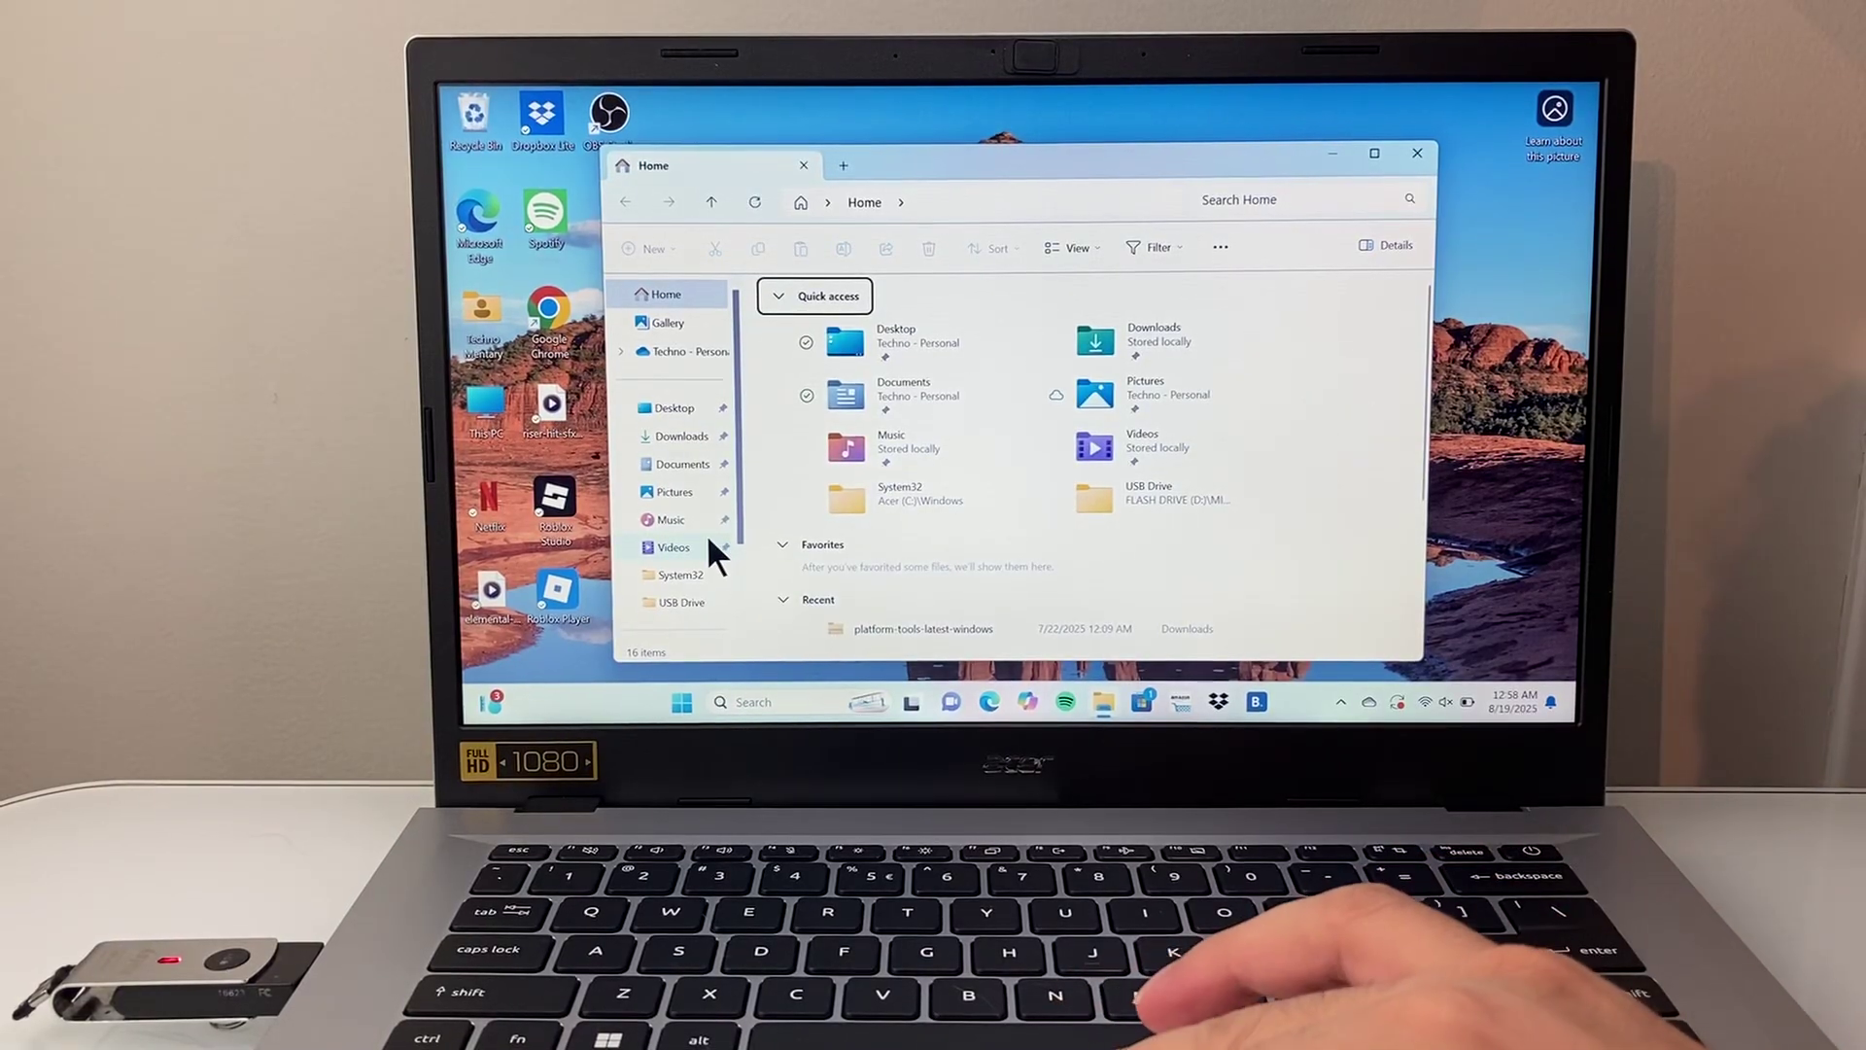
{"action": "scroll", "coordinate": [708, 534], "scroll_direction": "down", "scroll_amount": 1}
{"action": "scroll", "coordinate": [710, 504], "scroll_direction": "down", "scroll_amount": 1}
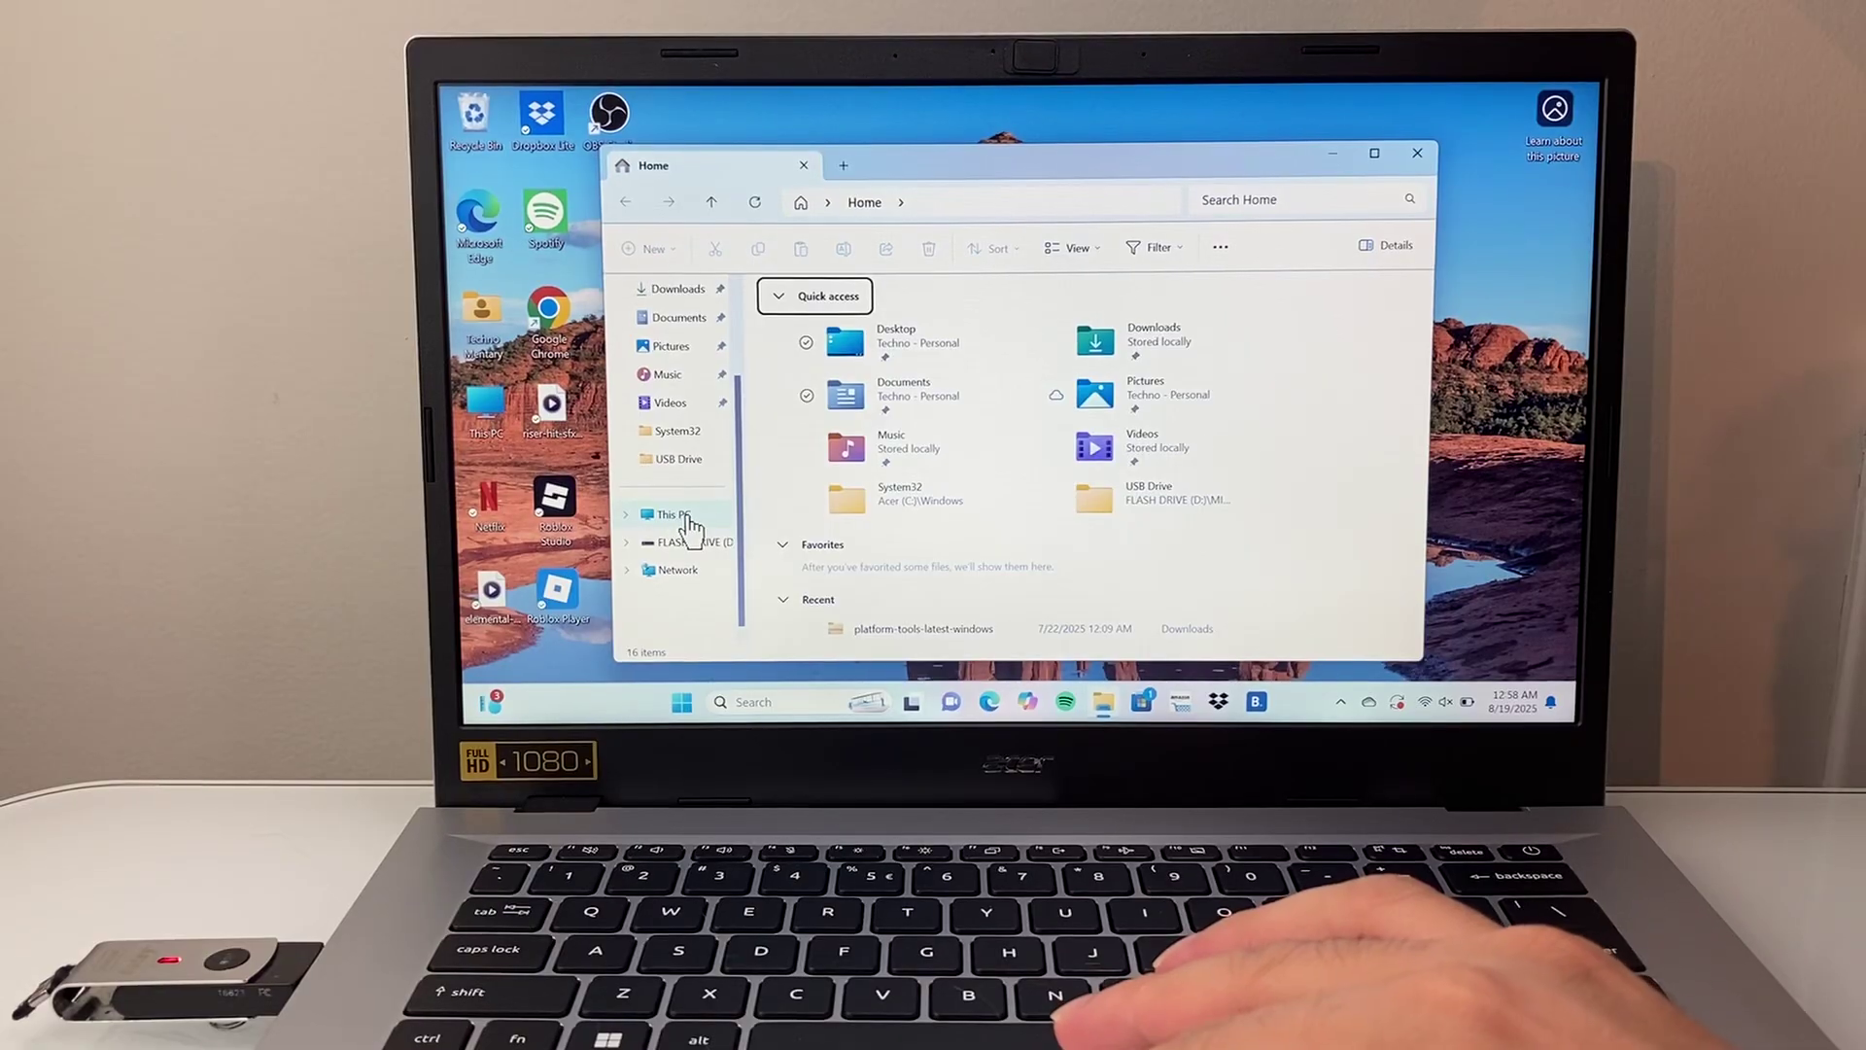
{"action": "left_click", "coordinate": [682, 516]}
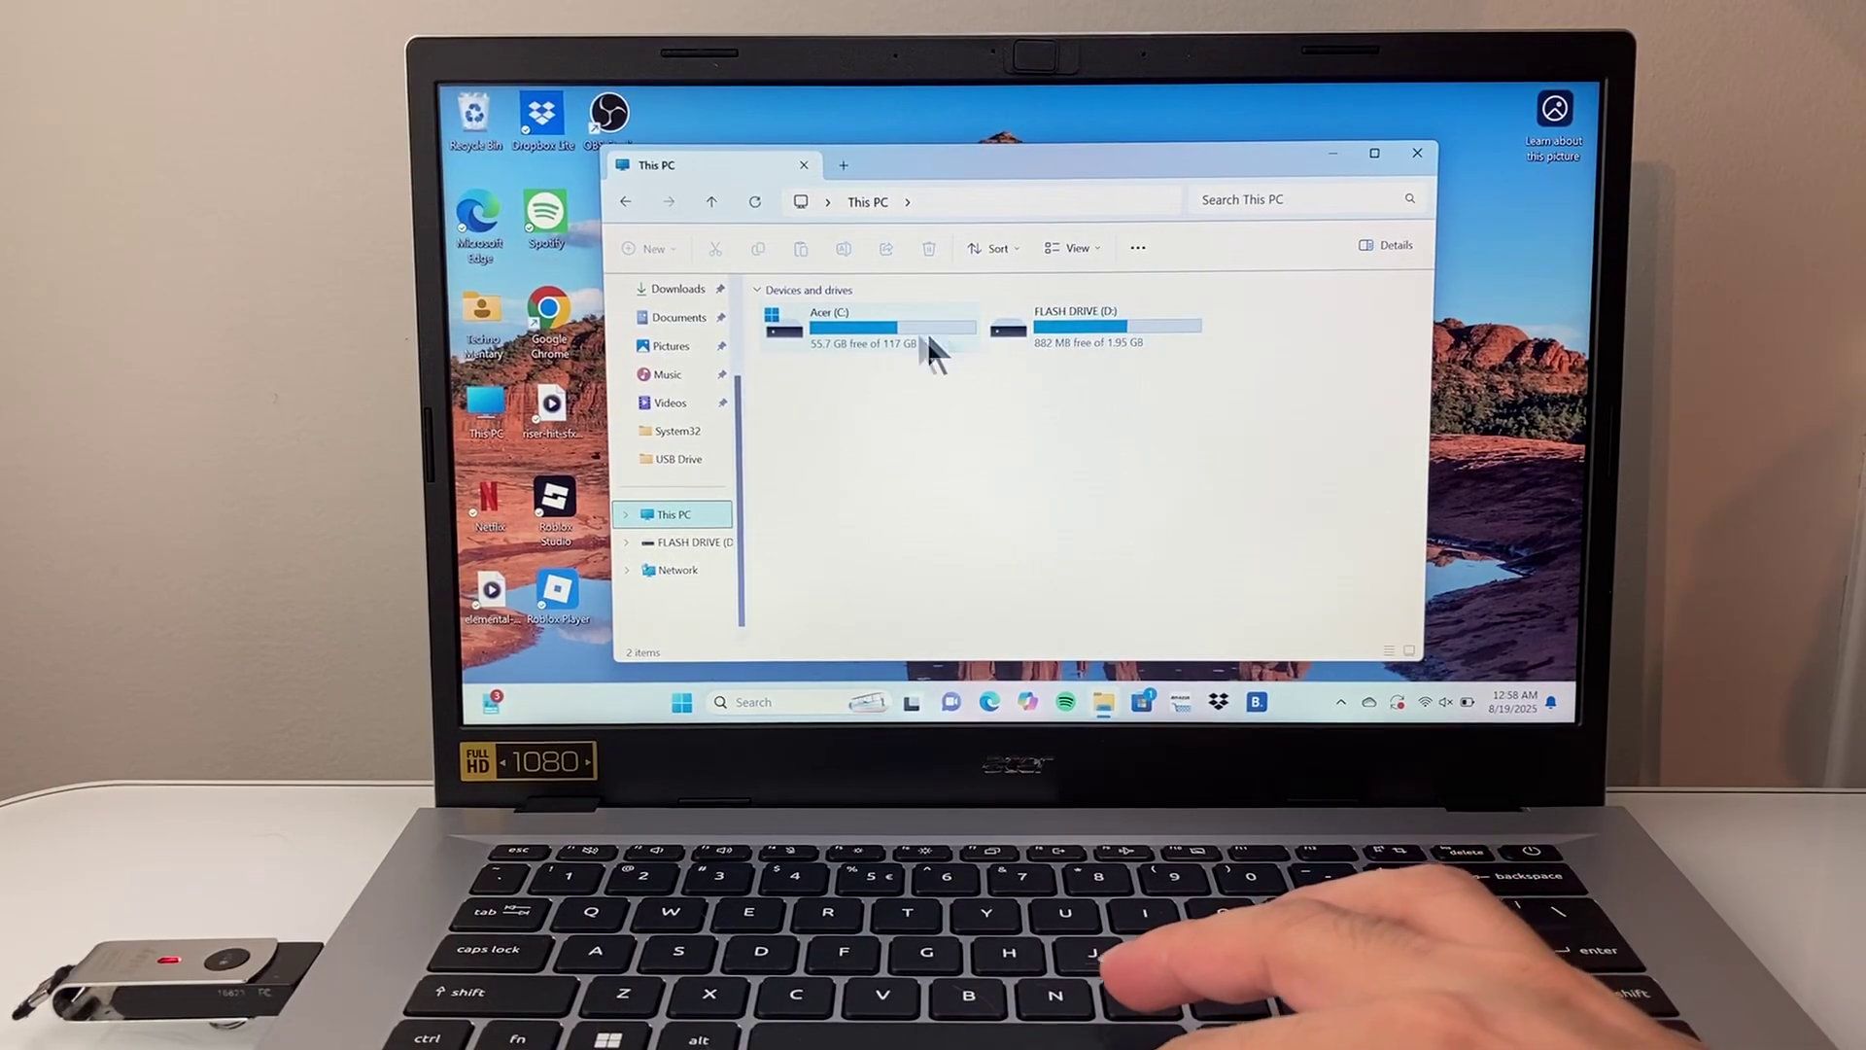
Enter FLASH DRIVE (D:) and create a new folder named Docs beside MISC
{"action": "double_click", "coordinate": [1092, 343]}
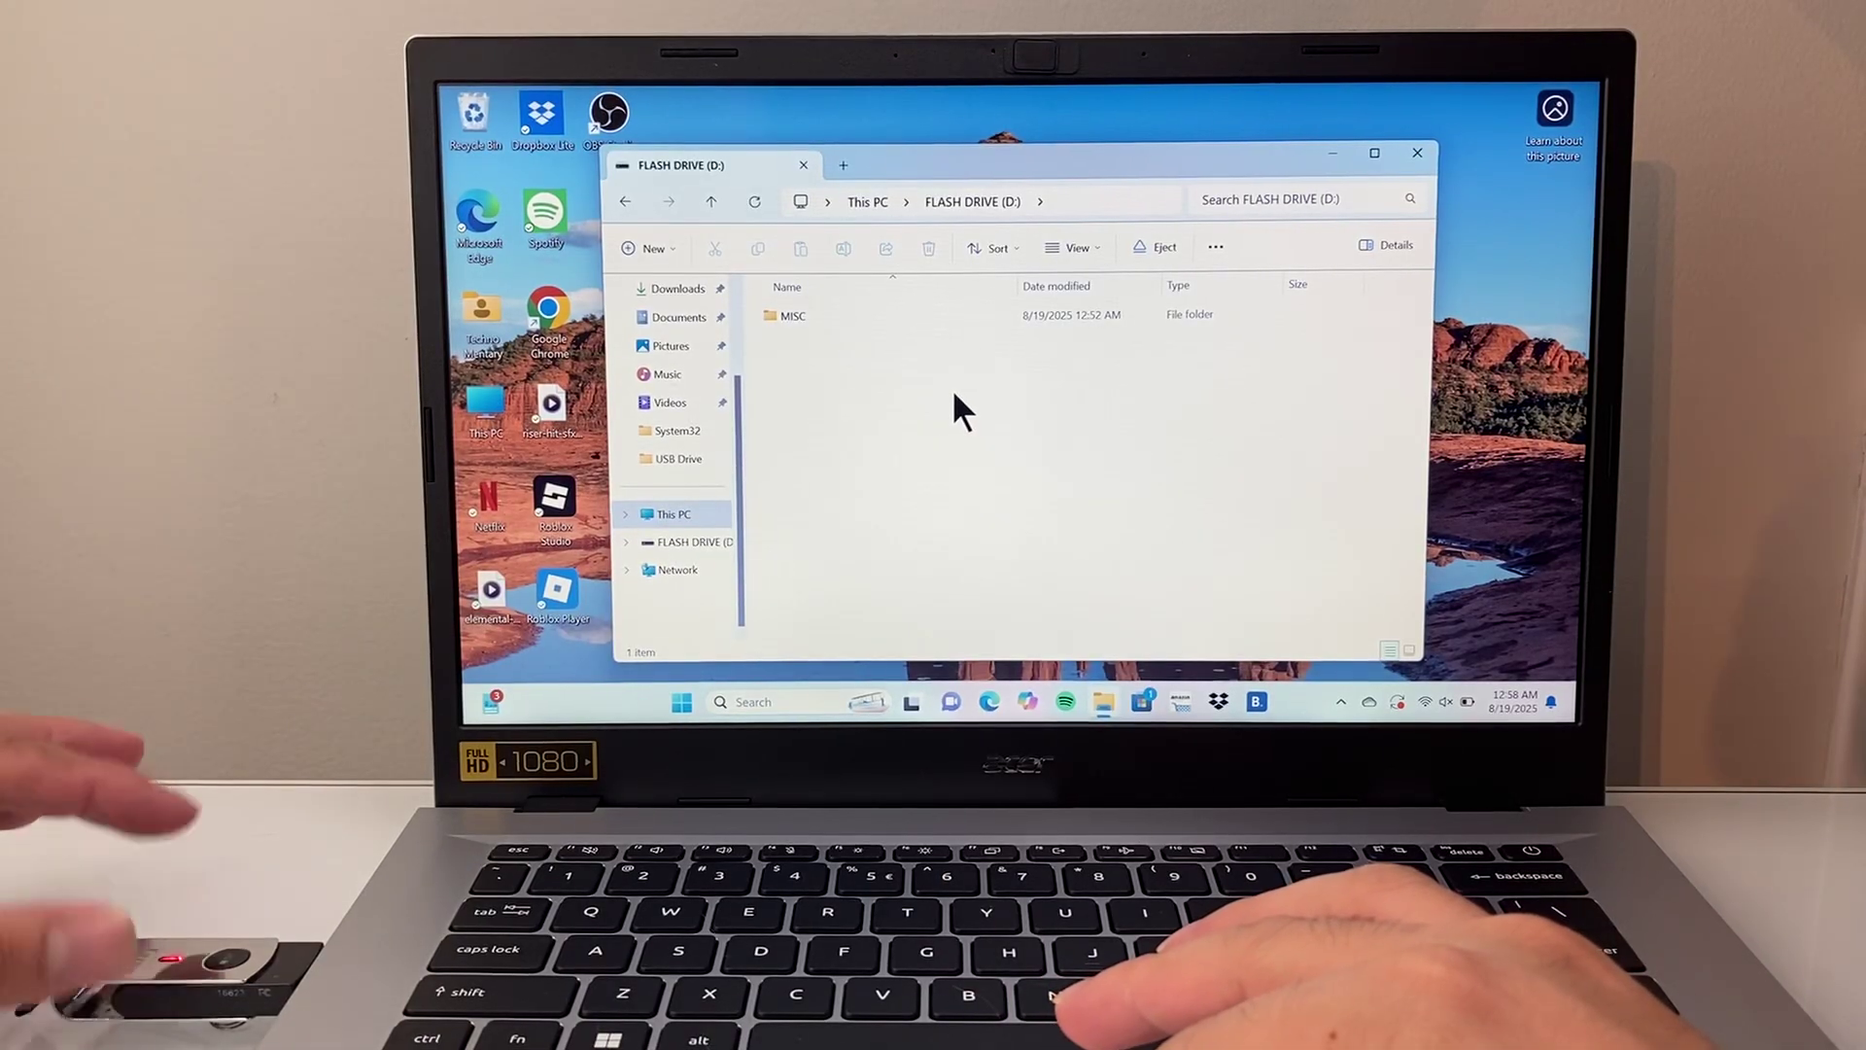
{"action": "left_click", "coordinate": [823, 318]}
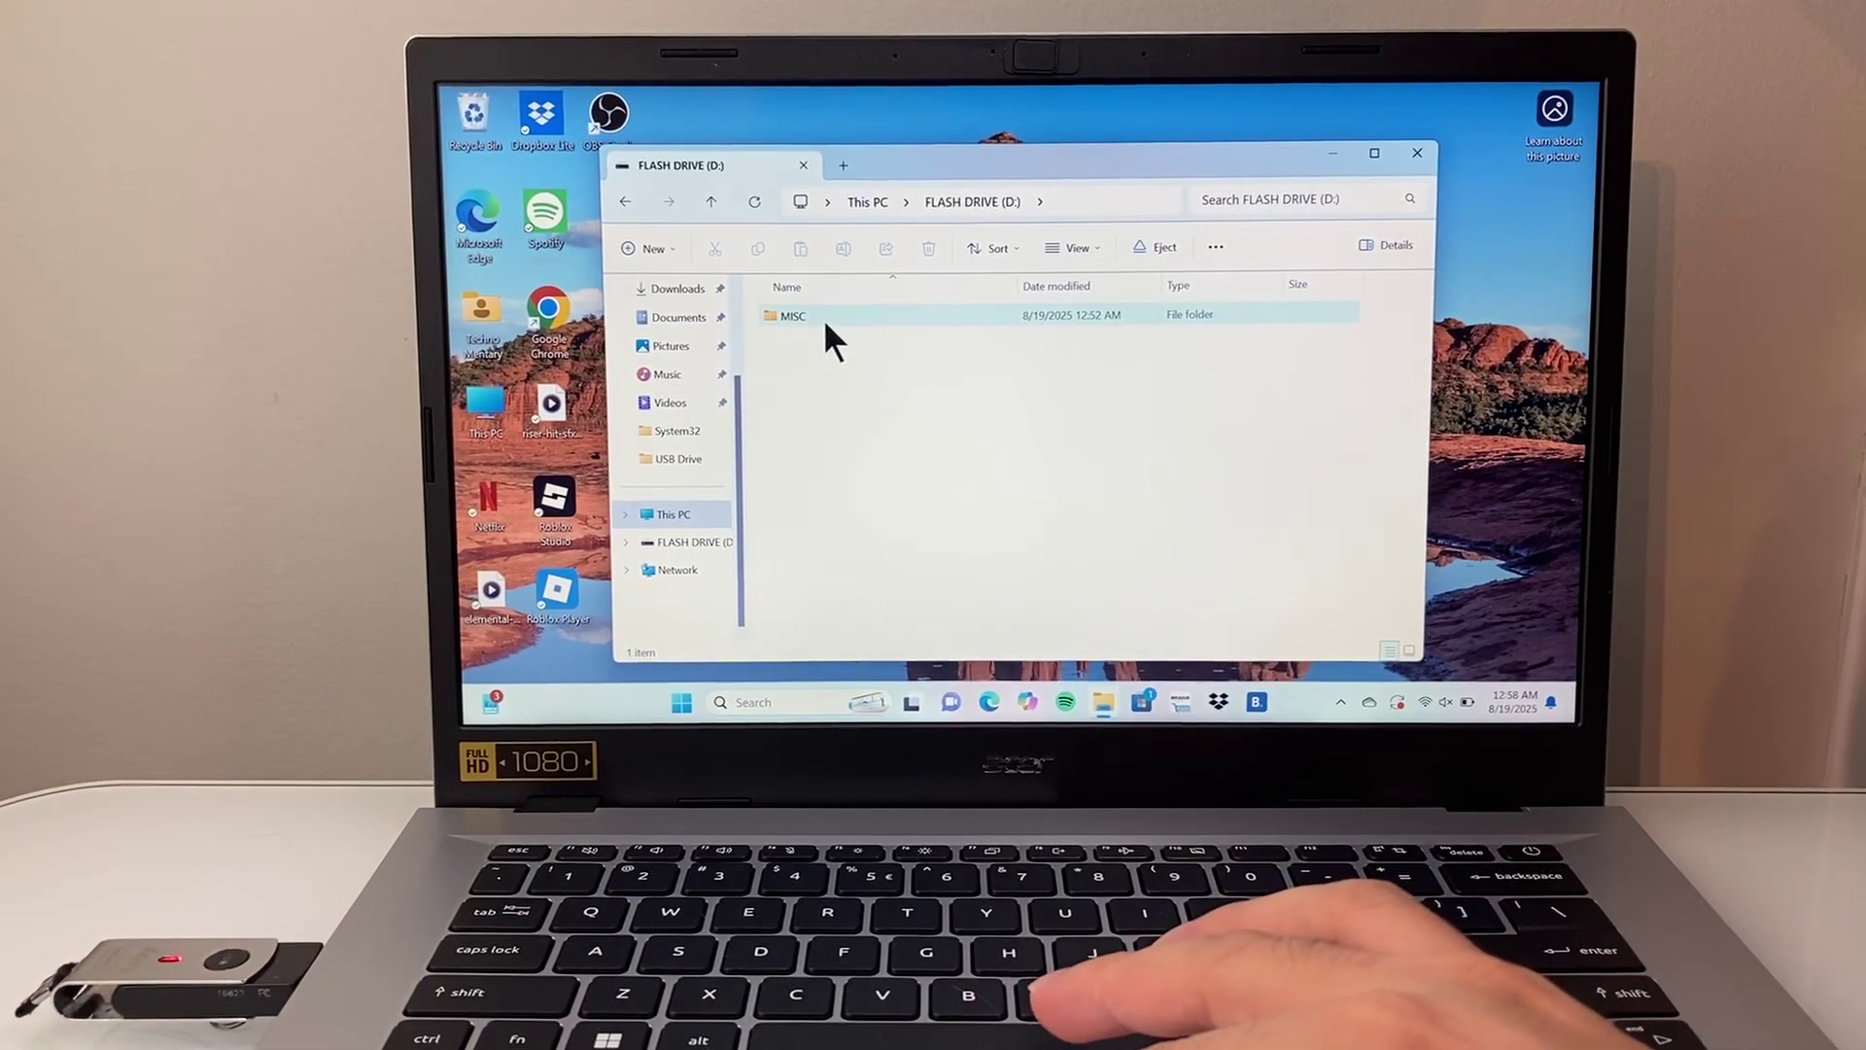
{"action": "left_click", "coordinate": [642, 251]}
{"action": "key", "text": "Escape"}
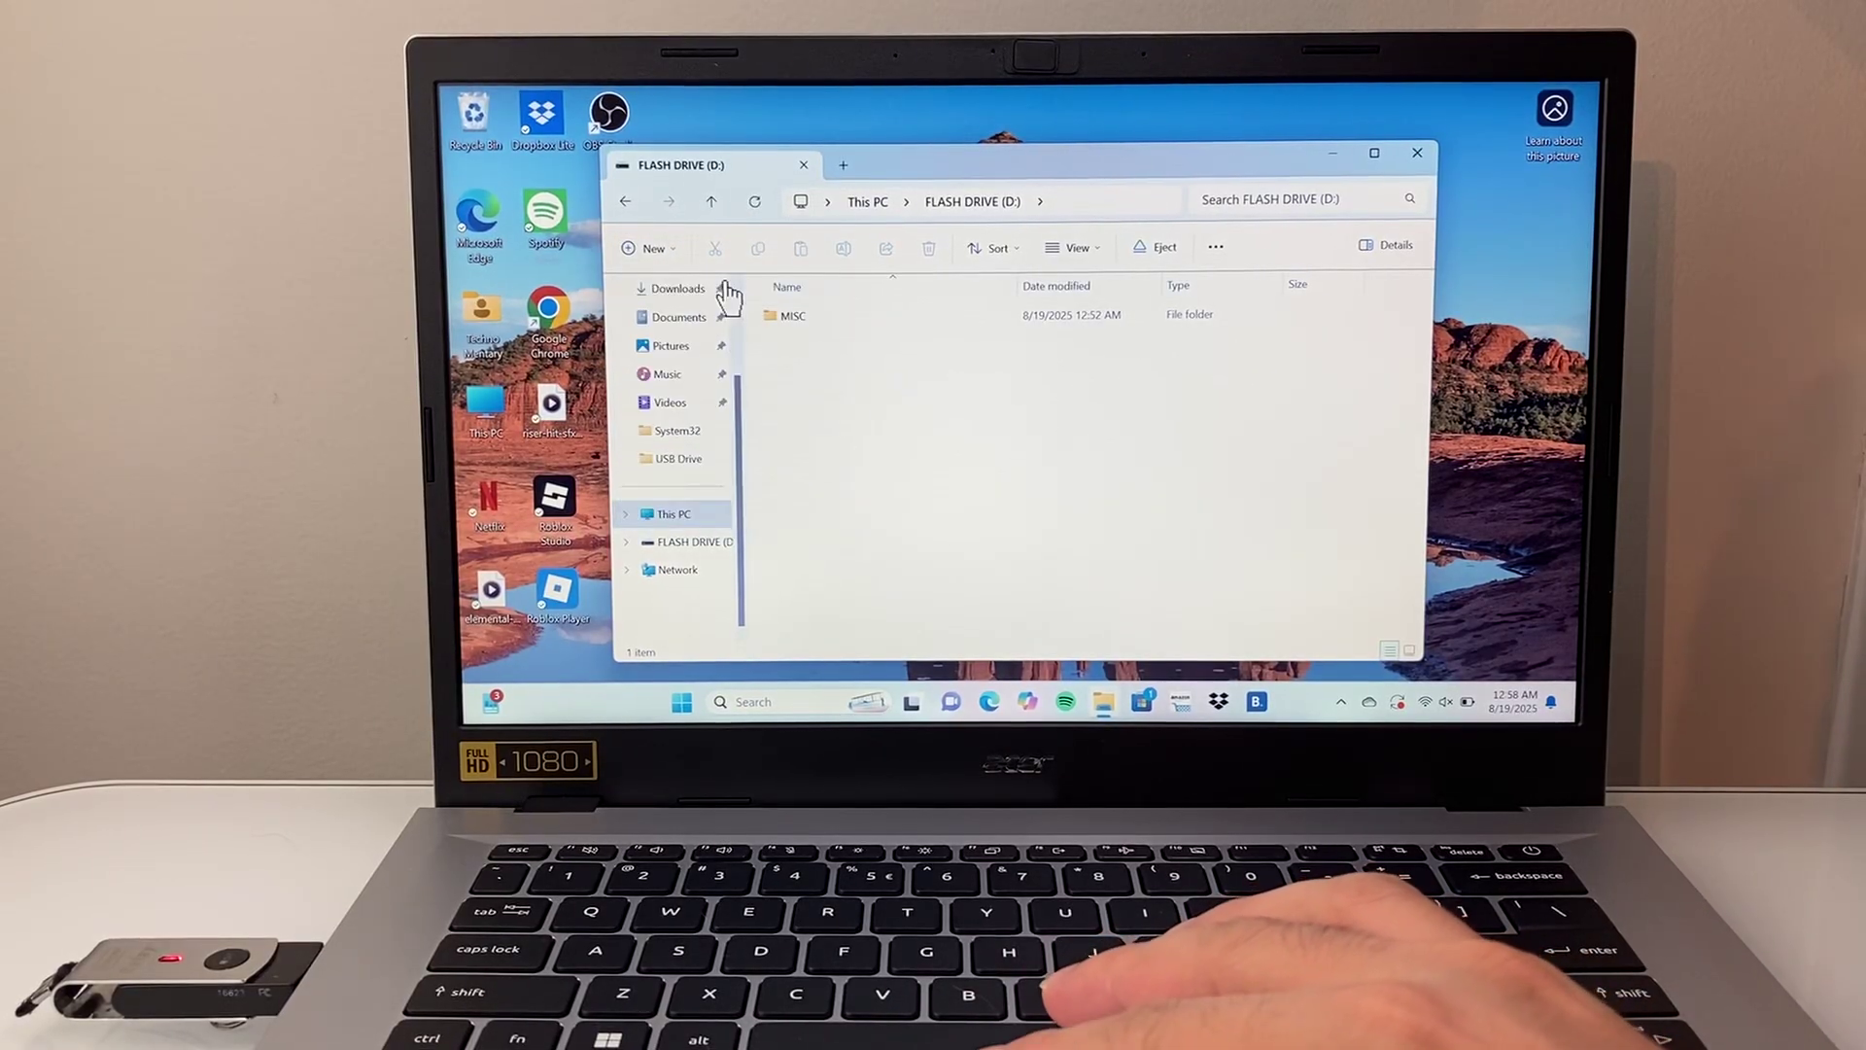
{"action": "key", "text": "ctrl+shift+n"}
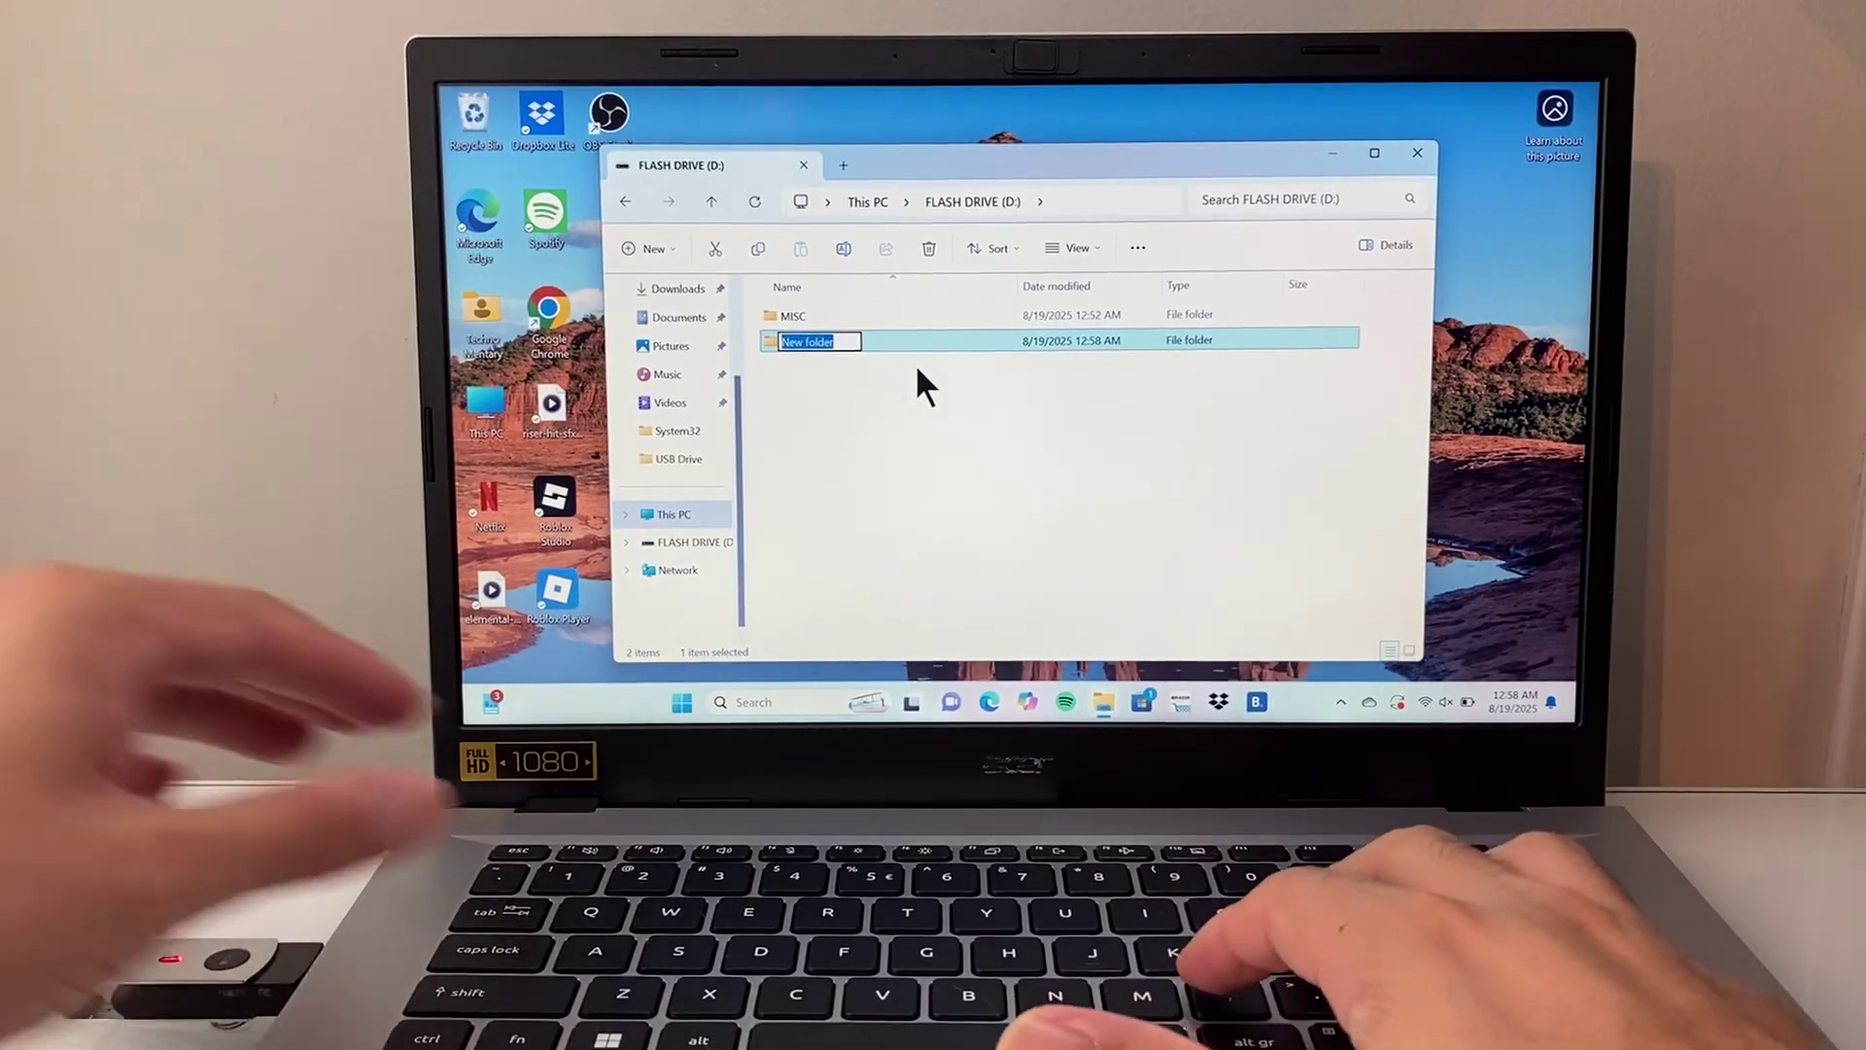
{"action": "type", "text": "Docs"}
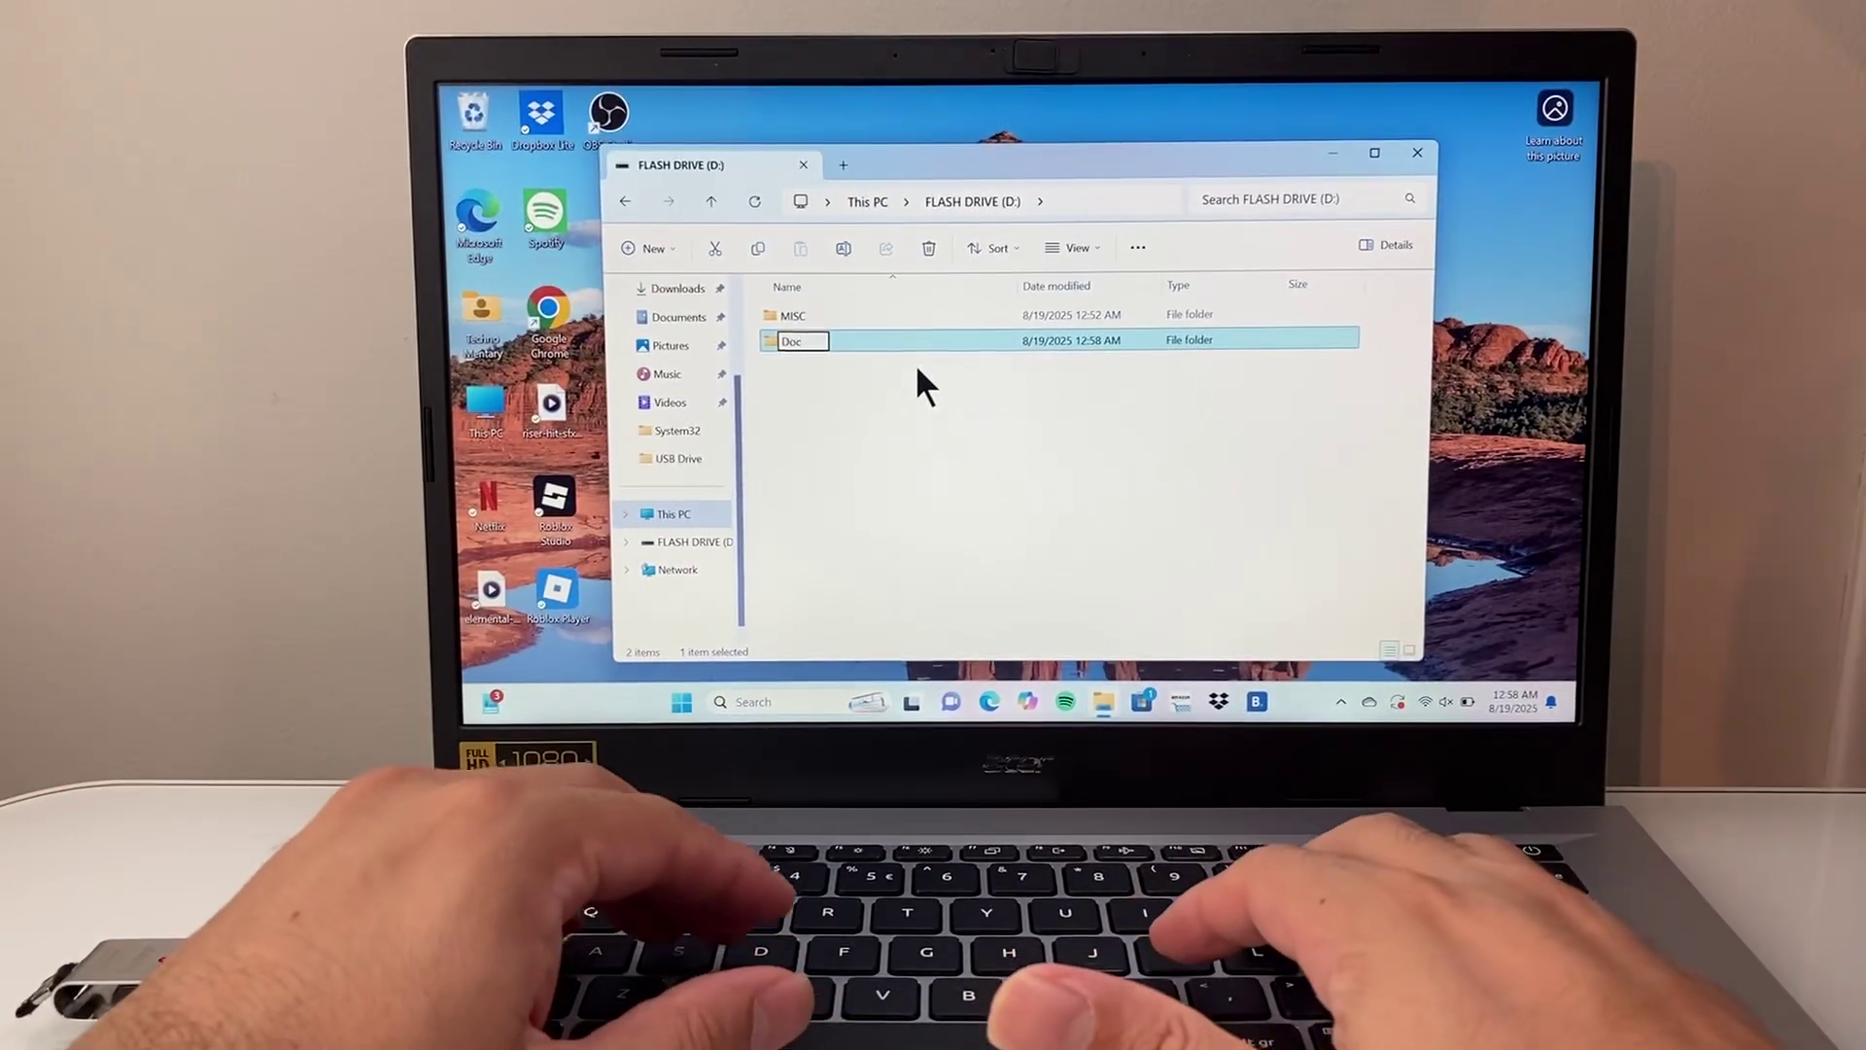
{"action": "key", "text": "Return"}
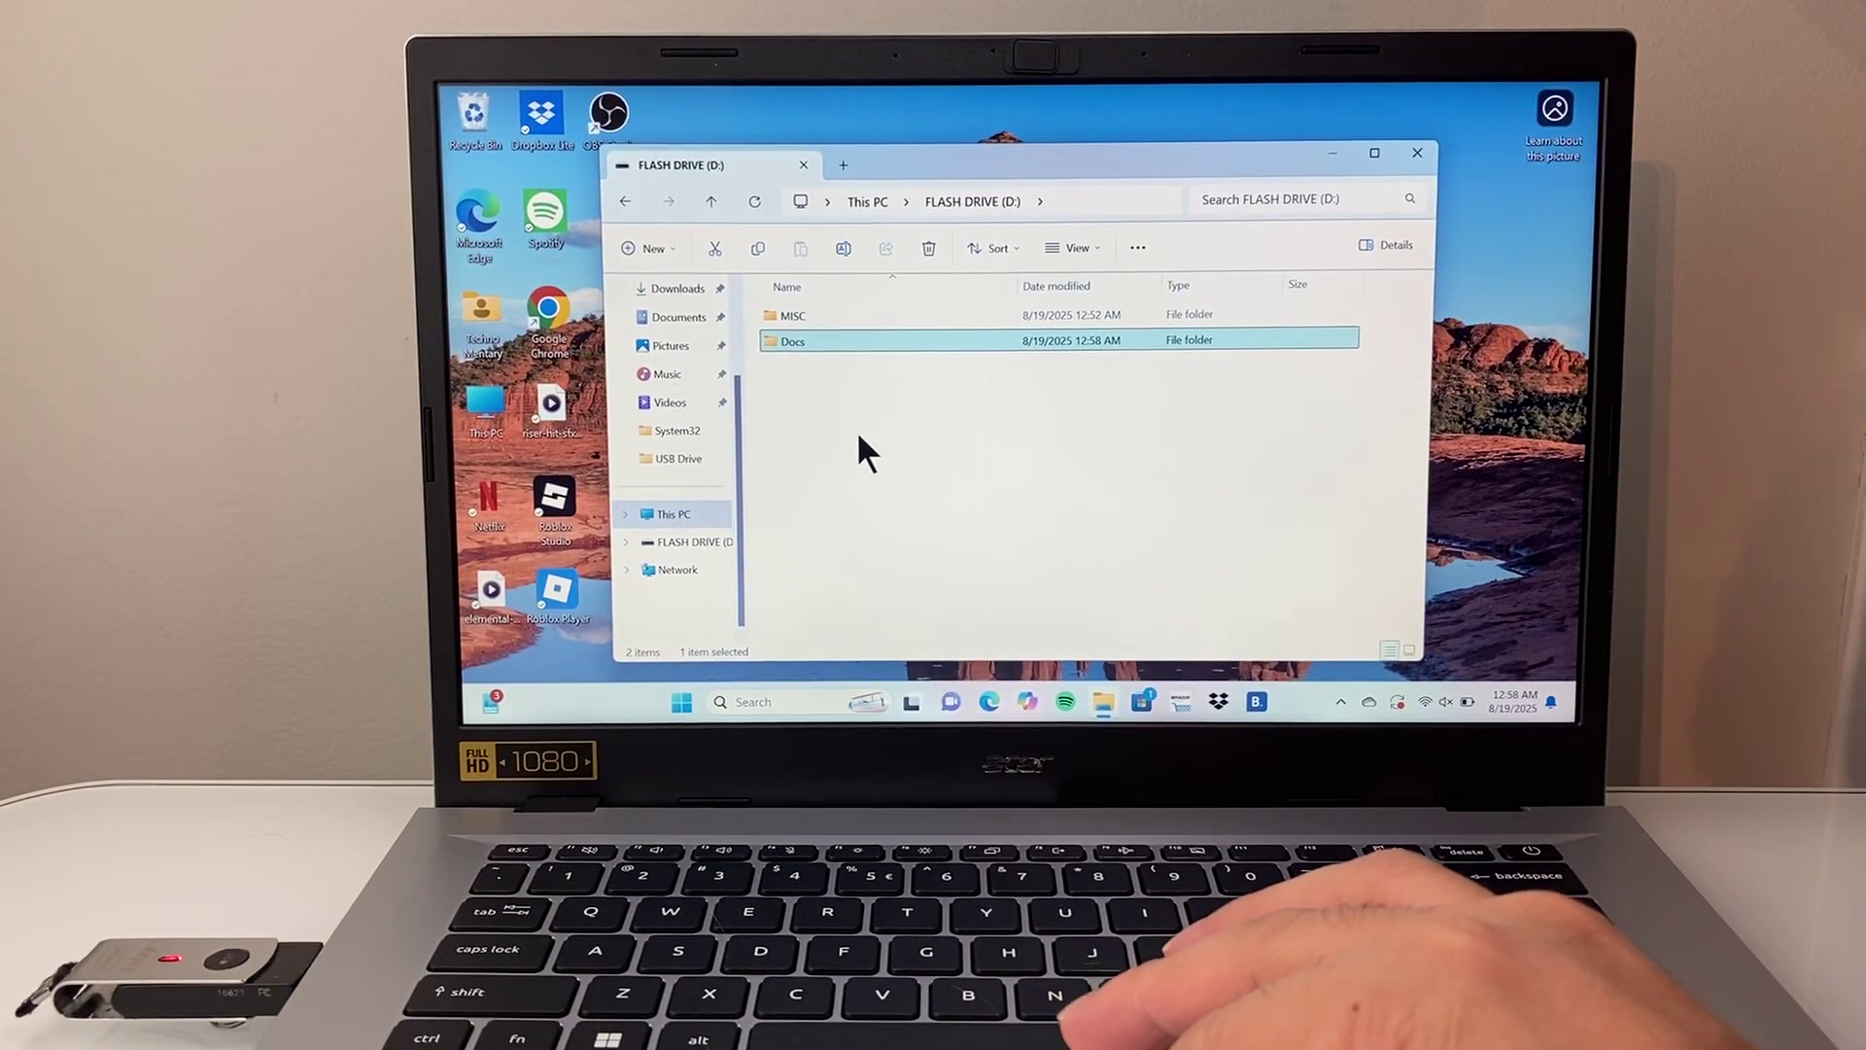
Arrange a second Explorer window showing Documents next to the flash drive window
{"action": "left_click_drag", "start_coordinate": [614, 664], "coordinate": [856, 567]}
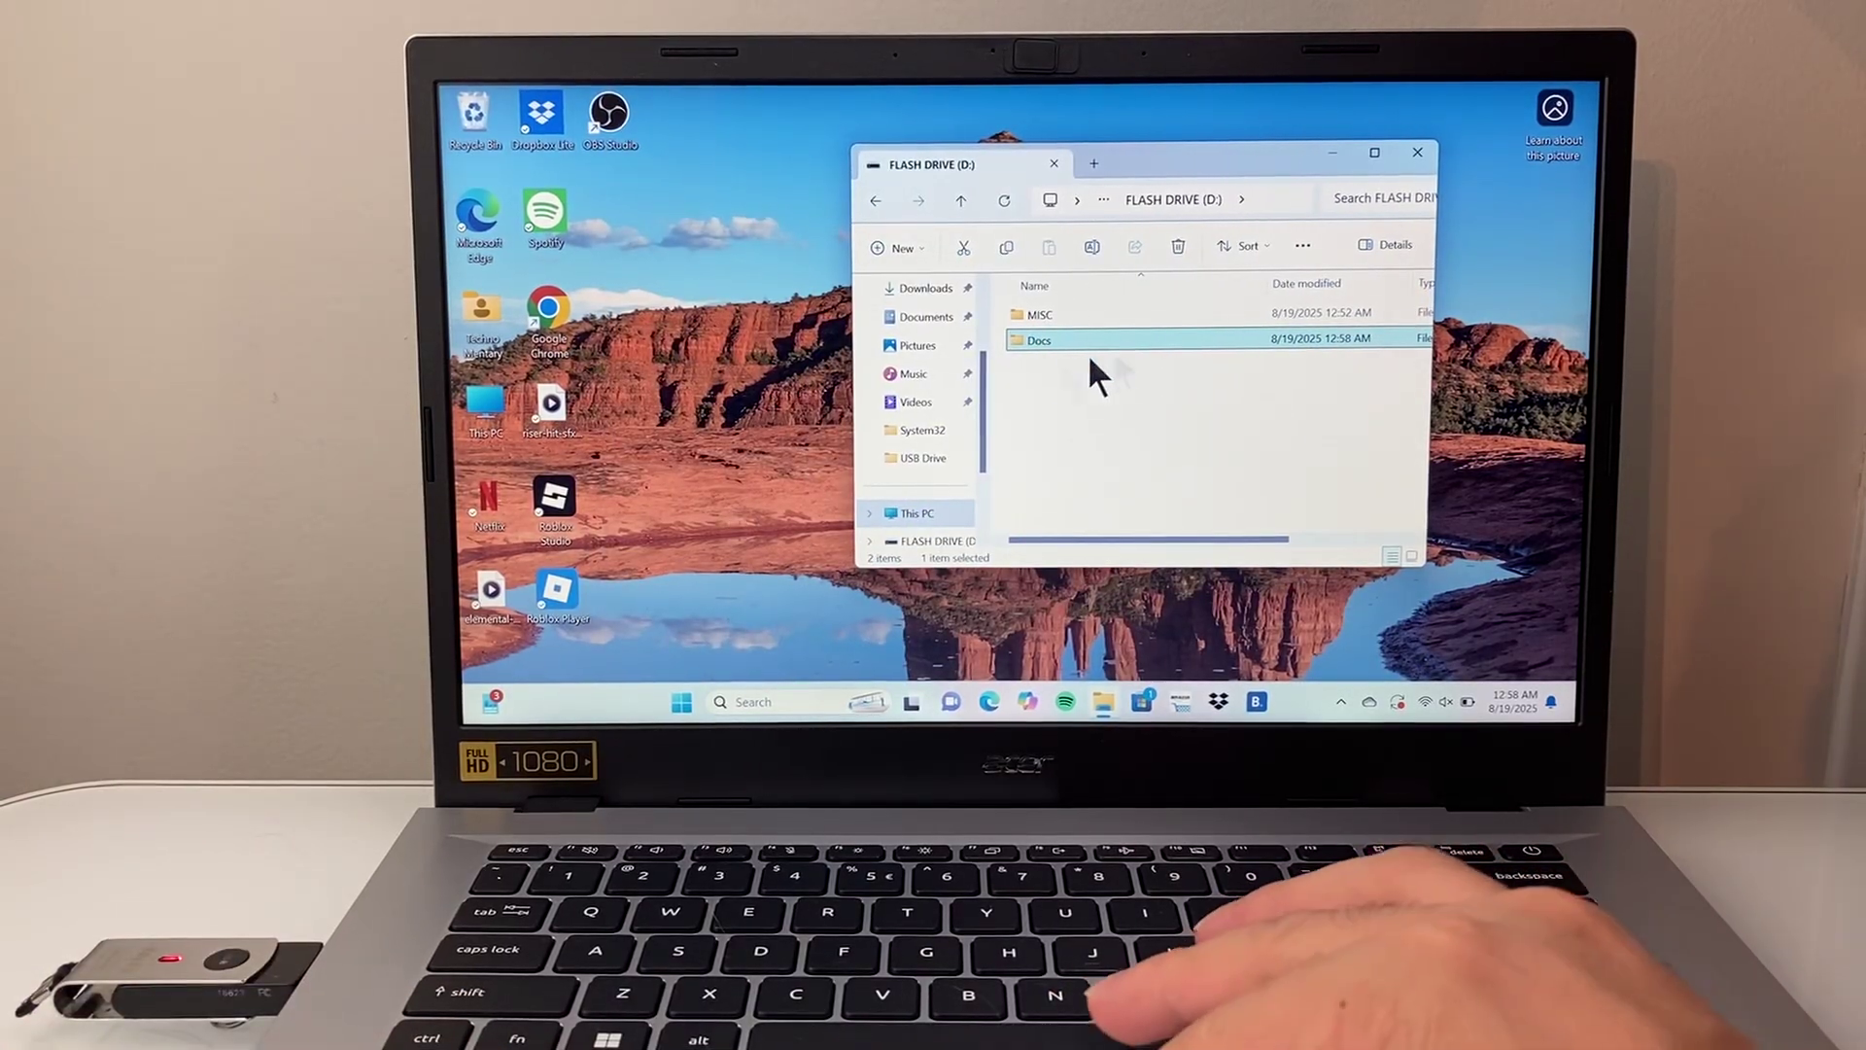
{"action": "right_click", "coordinate": [1107, 703]}
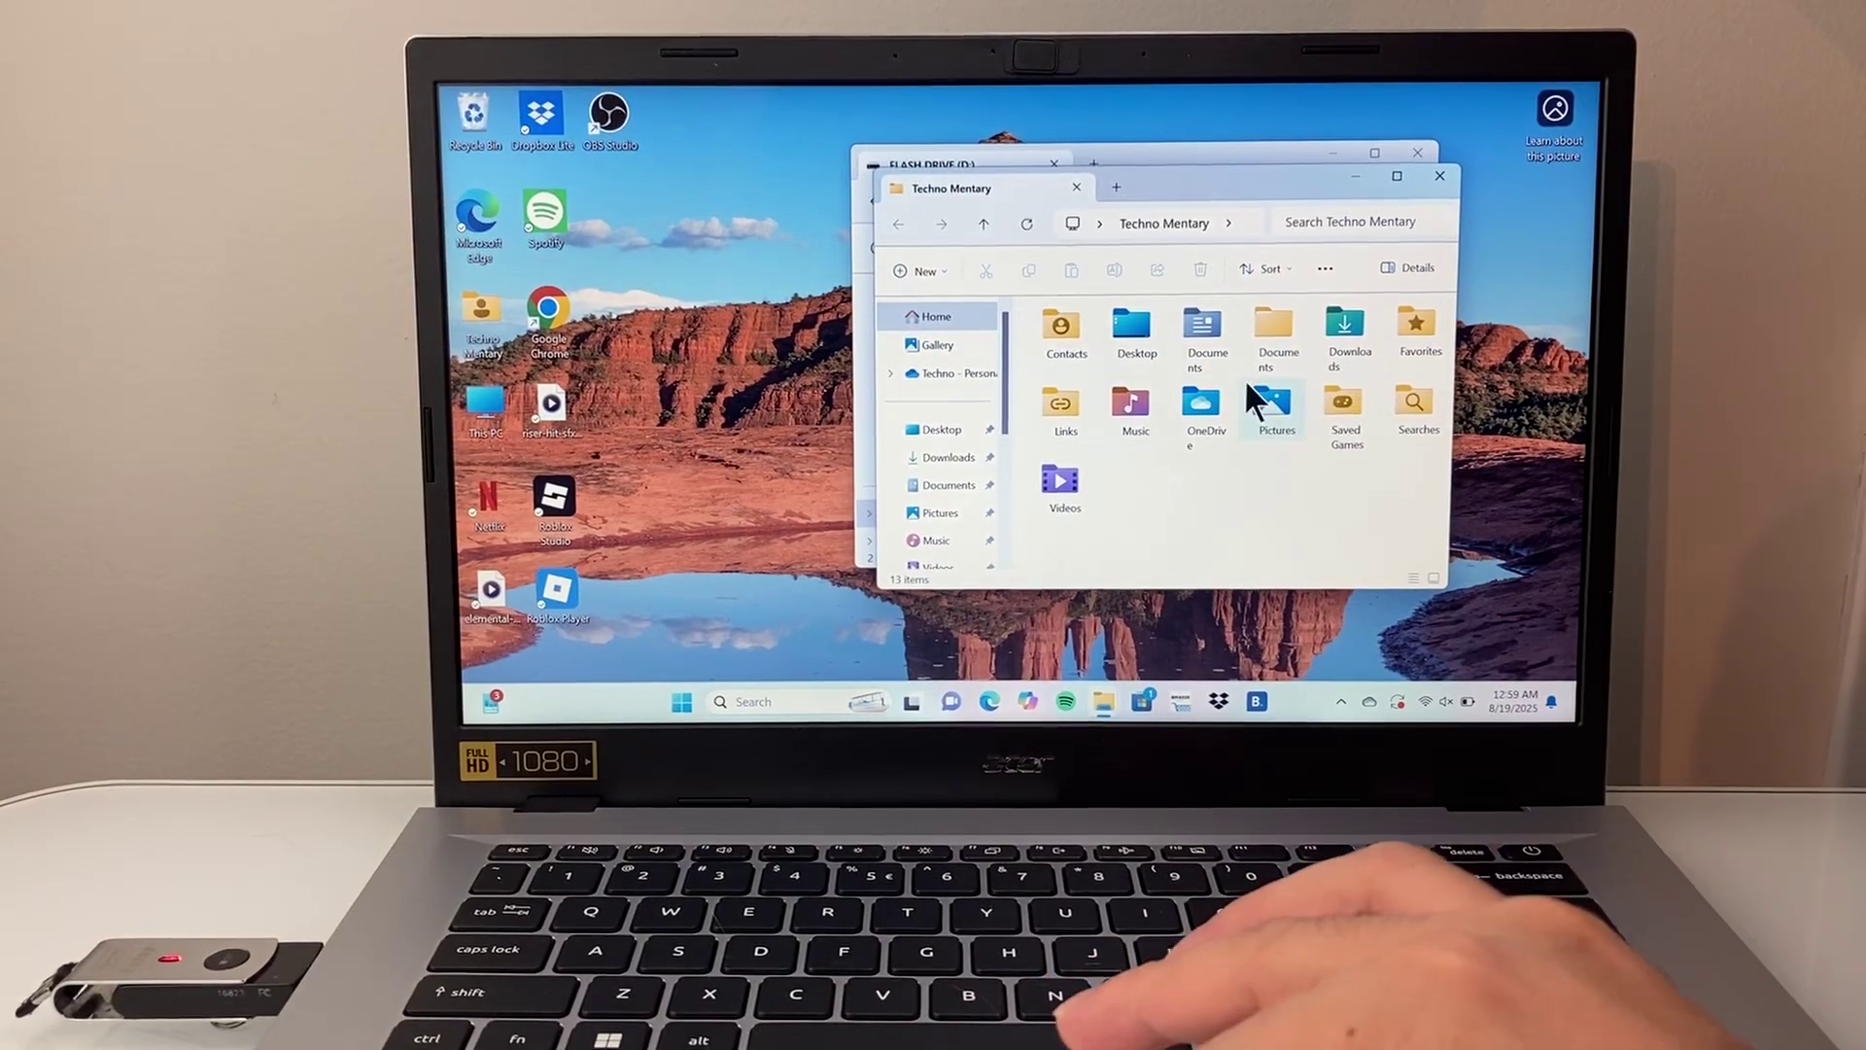
{"action": "double_click", "coordinate": [1263, 351]}
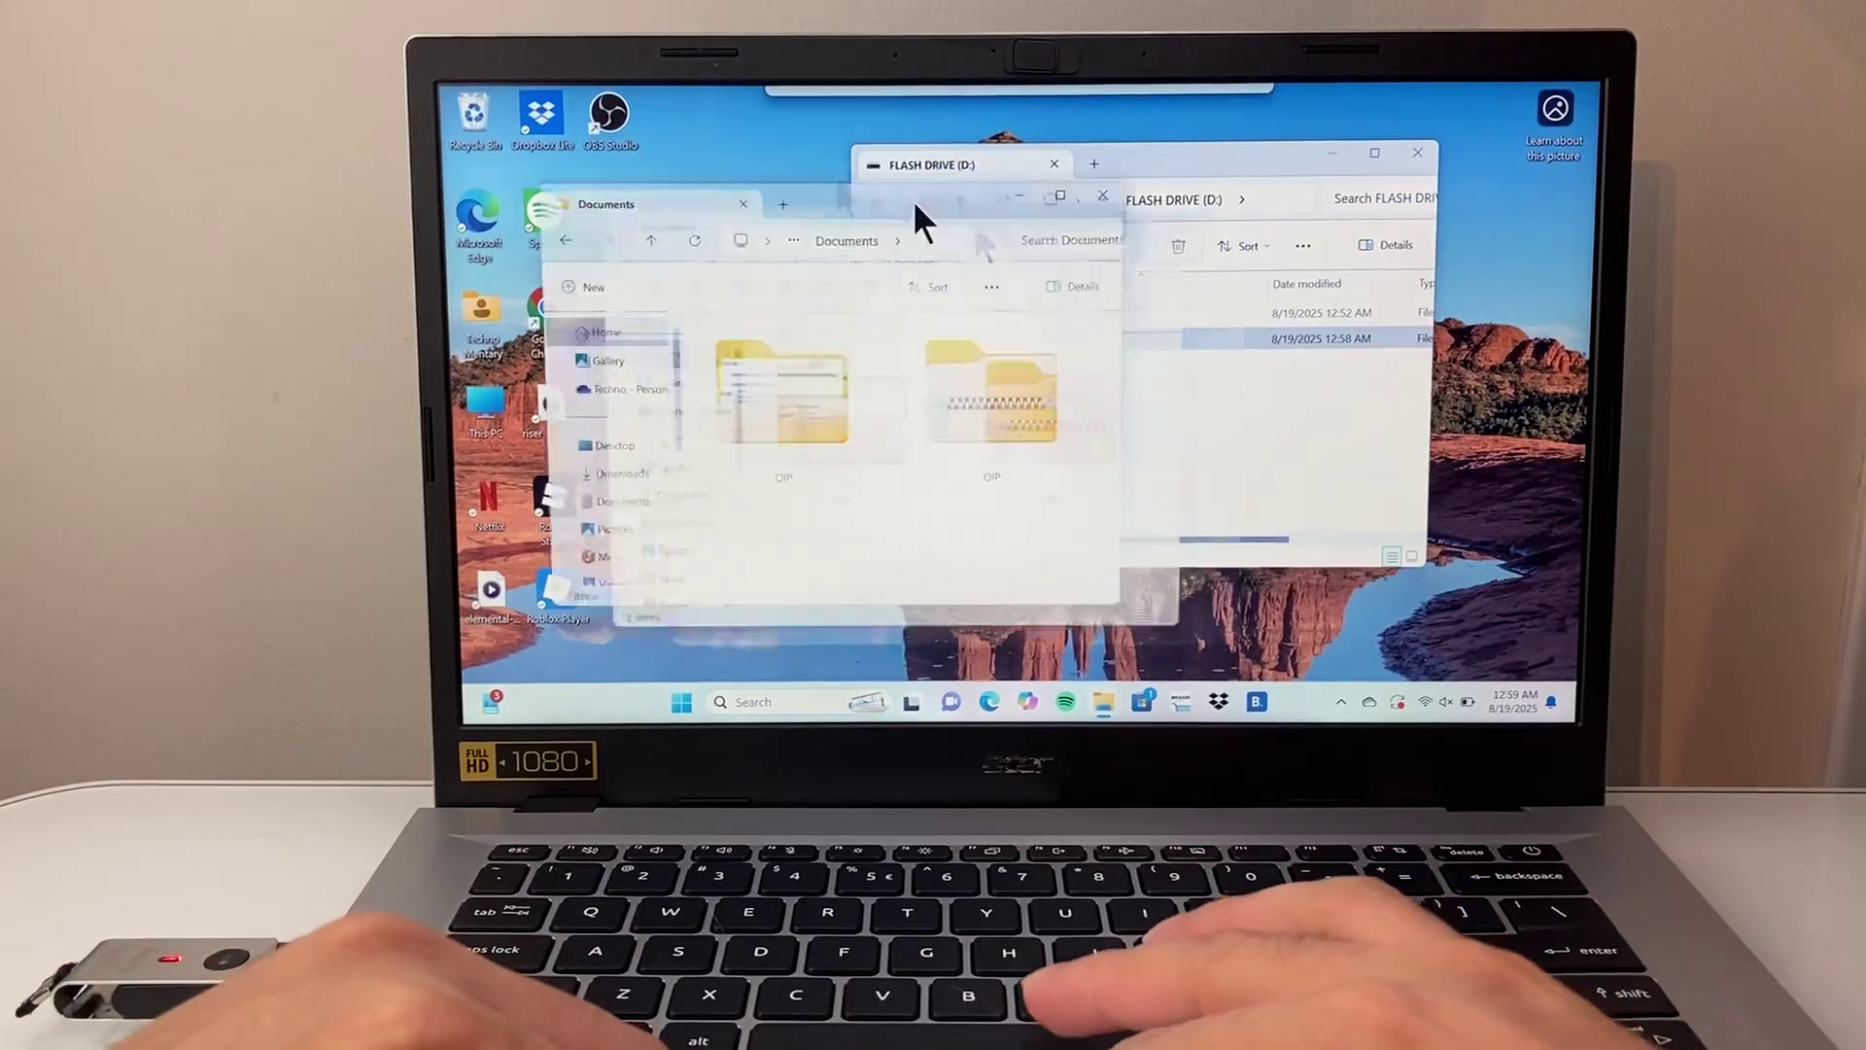
{"action": "left_click_drag", "start_coordinate": [1247, 181], "coordinate": [752, 174]}
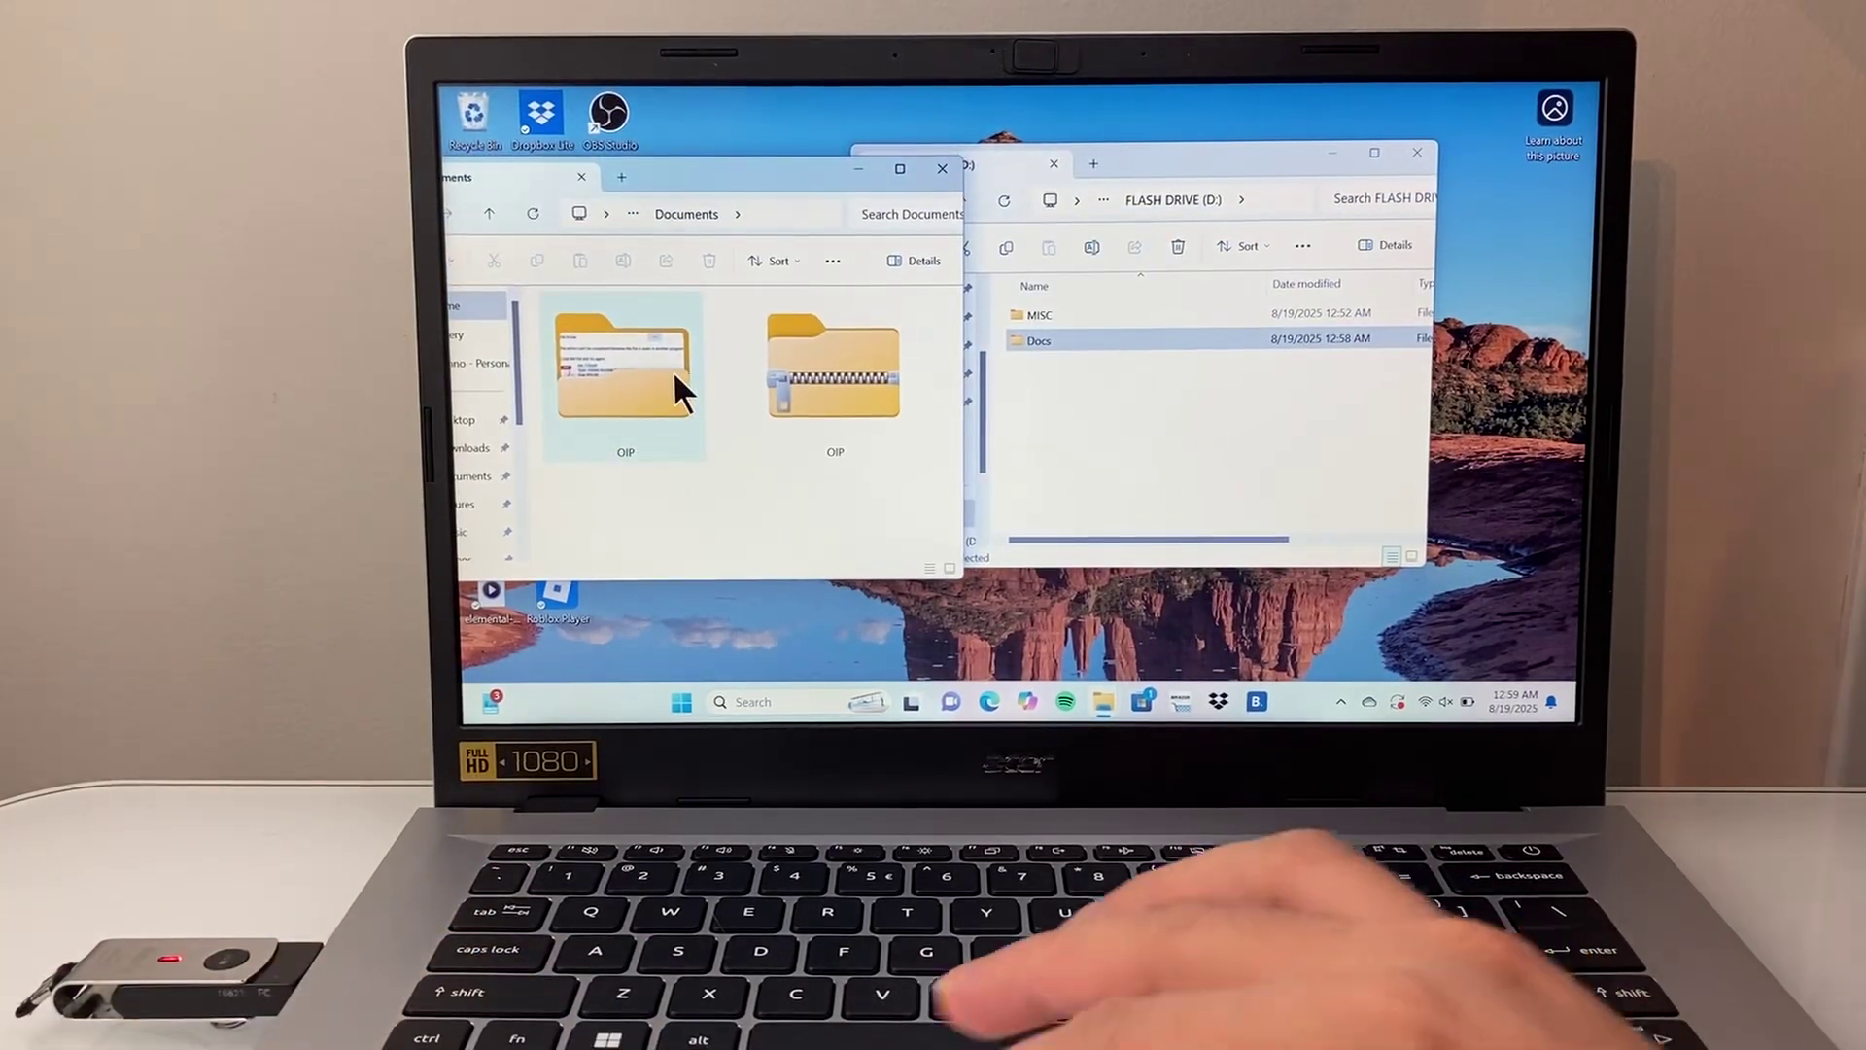
Drag the OIP folder from Documents onto the flash drive and close the Documents window
{"action": "left_click_drag", "start_coordinate": [672, 372], "coordinate": [1112, 383]}
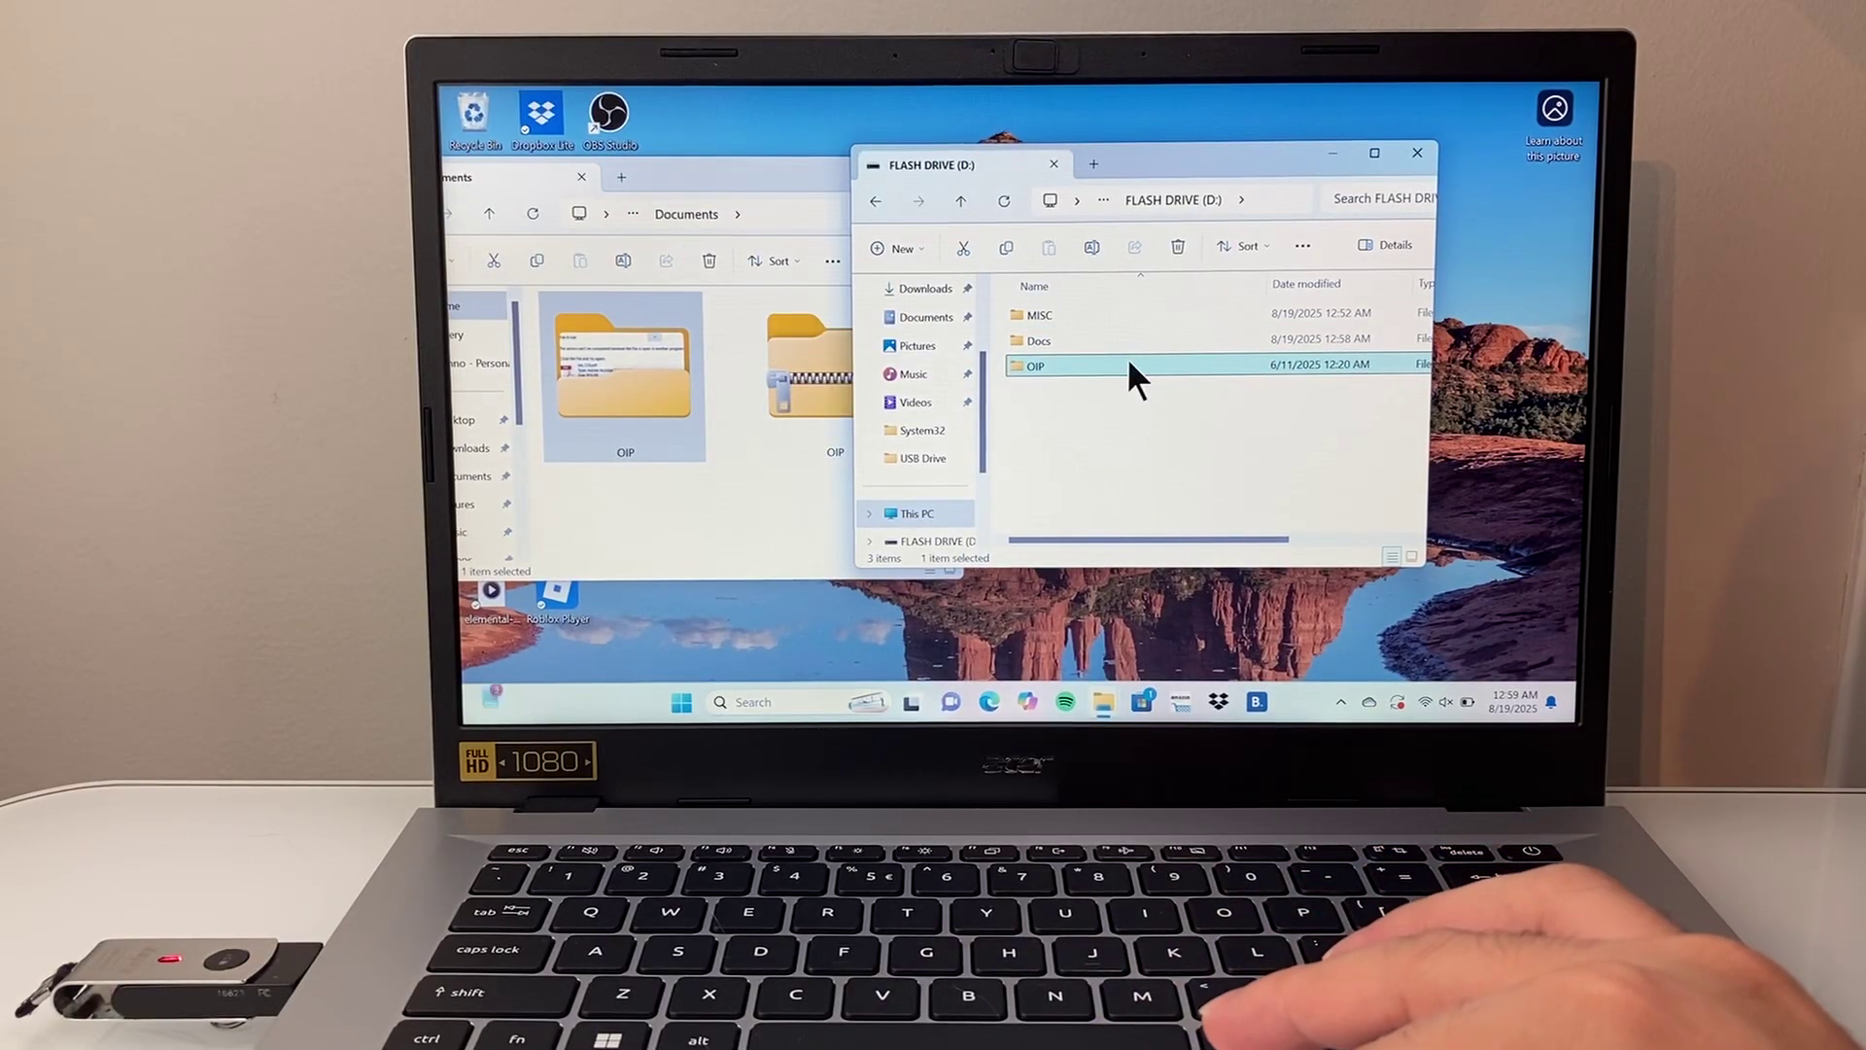
{"action": "left_click", "coordinate": [801, 172]}
{"action": "left_click", "coordinate": [948, 167]}
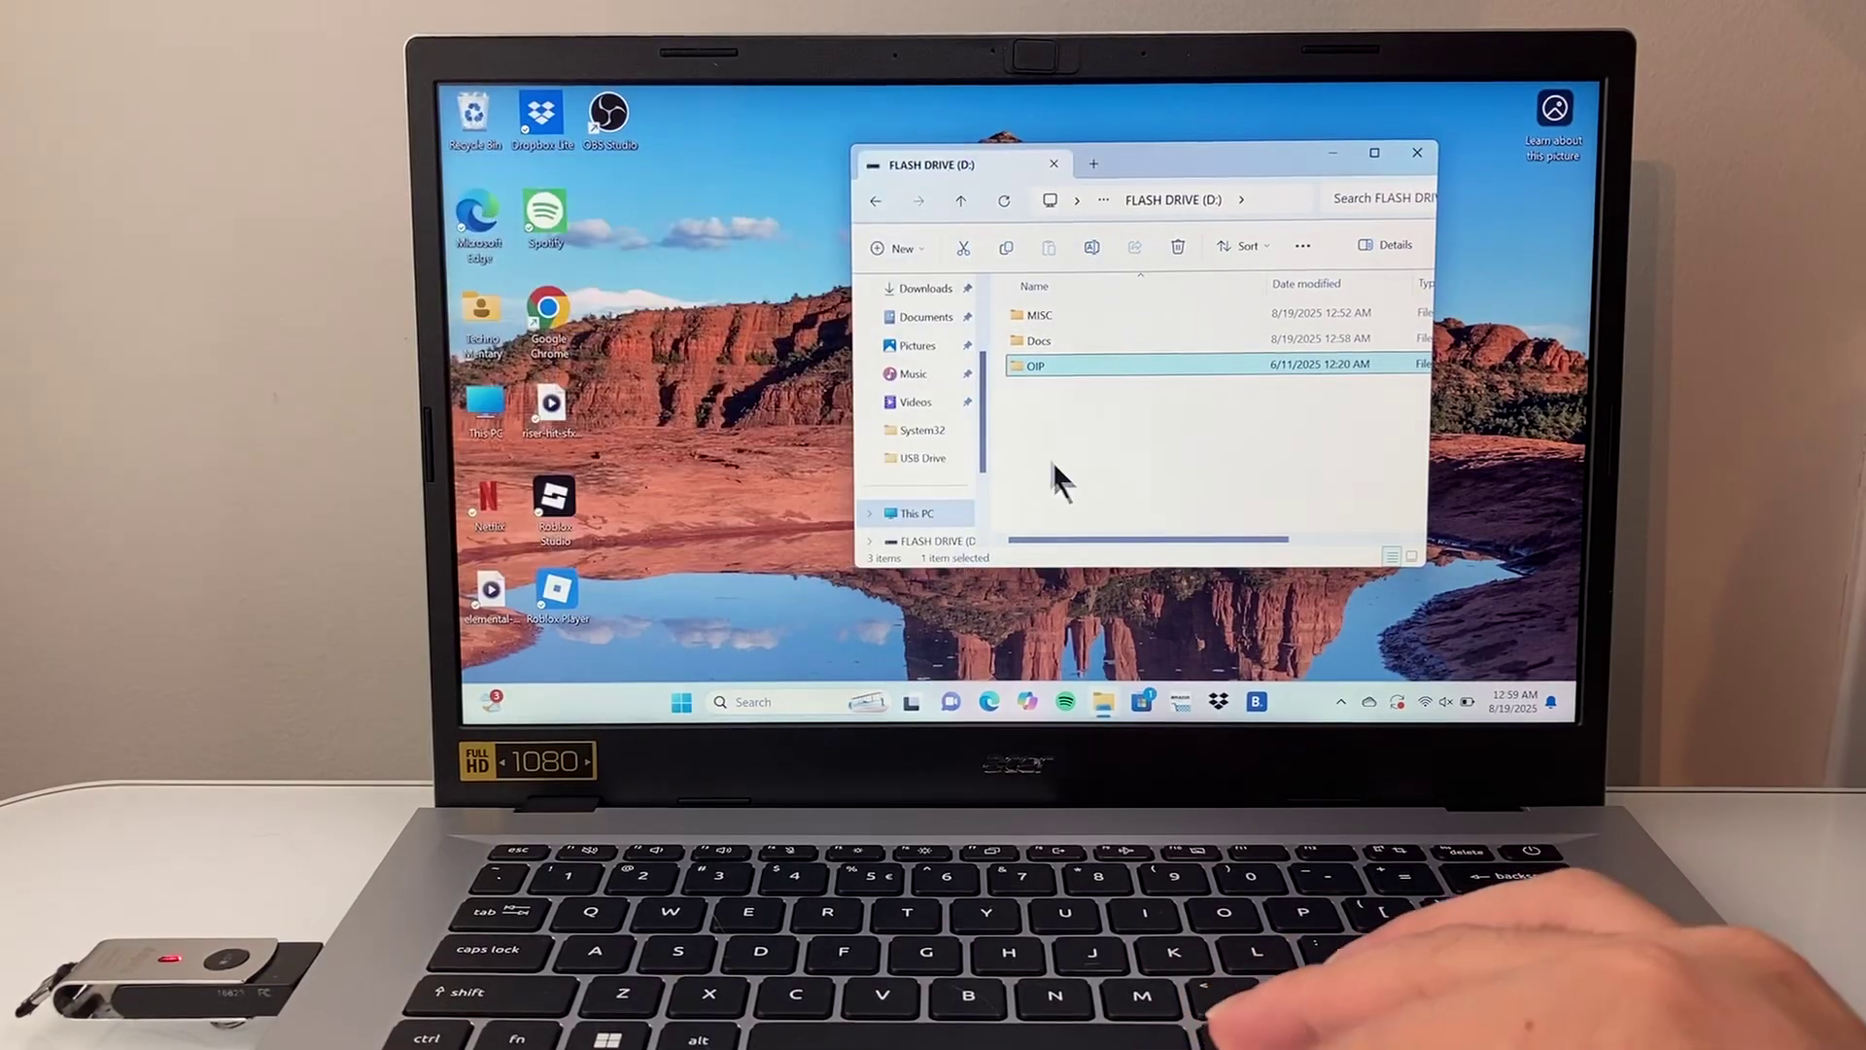
Launch Notepad with the BIOS key table and bring up its Save as dialog
{"action": "key", "text": "super"}
{"action": "type", "text": "notepad"}
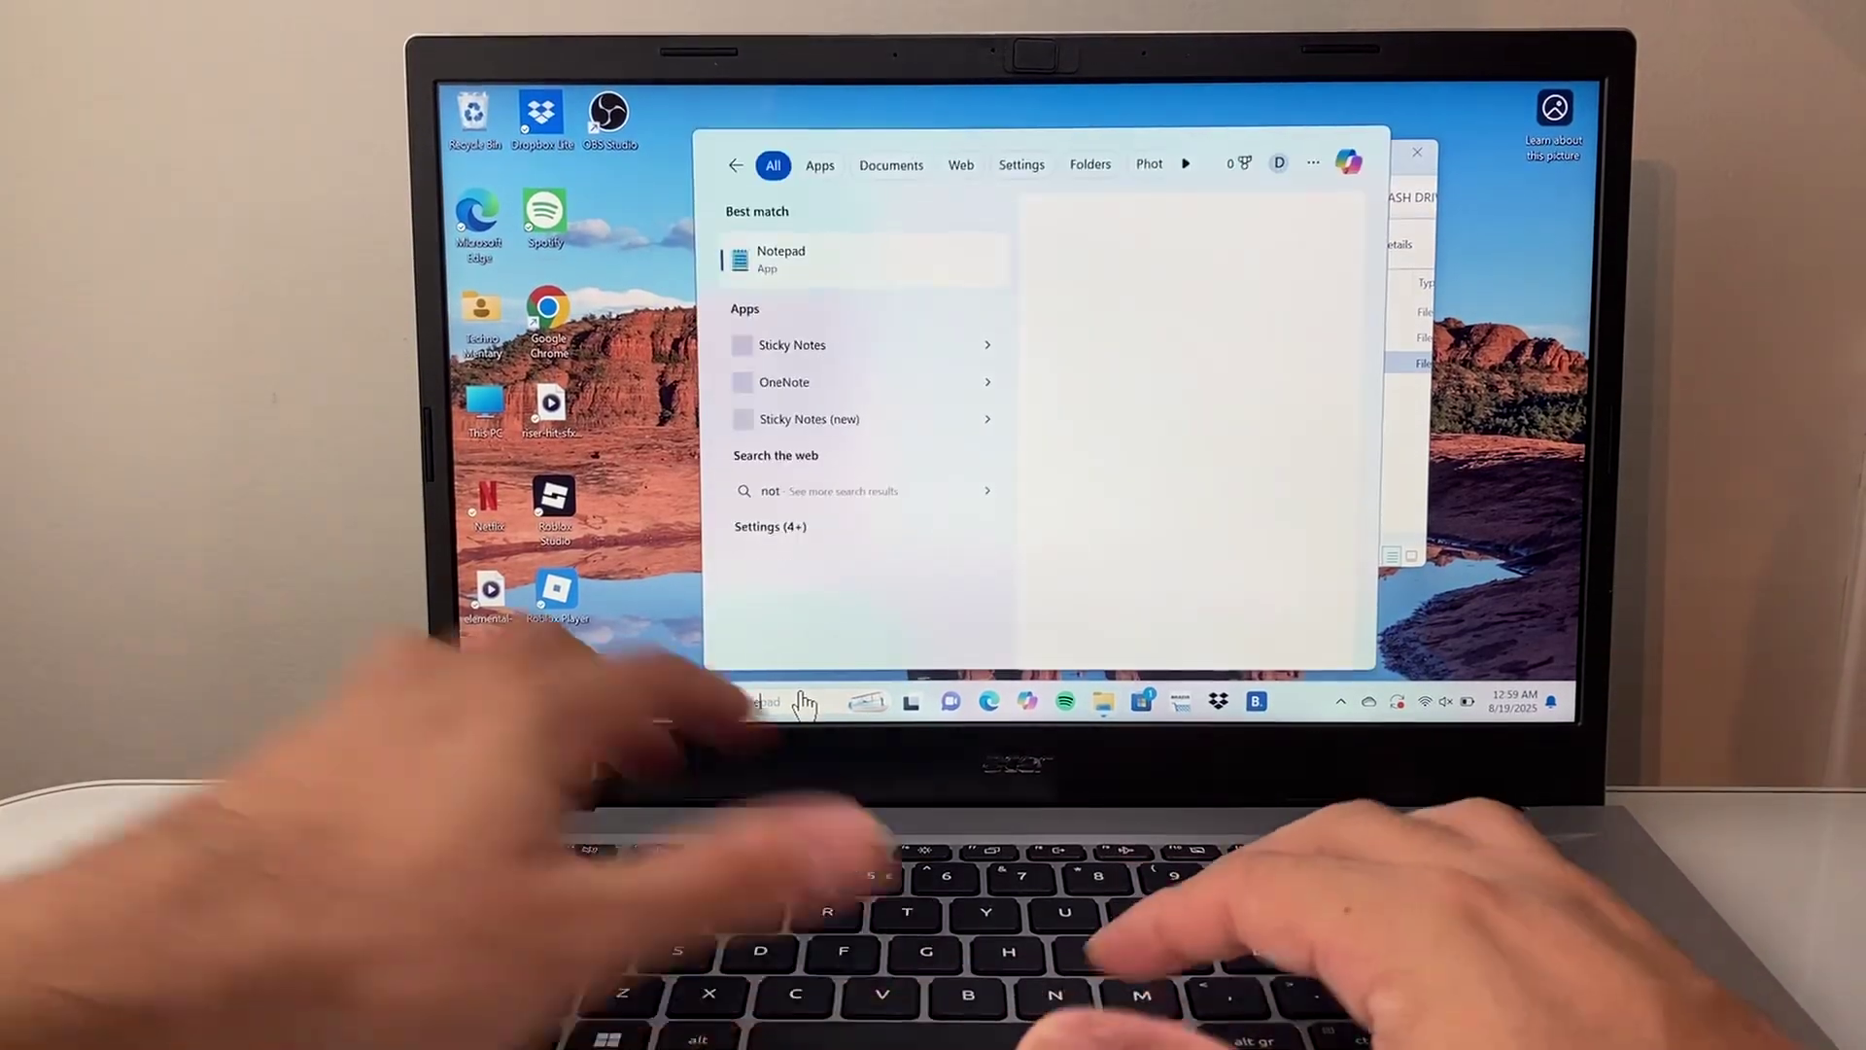
{"action": "type", "text": "e"}
{"action": "left_click", "coordinate": [864, 275]}
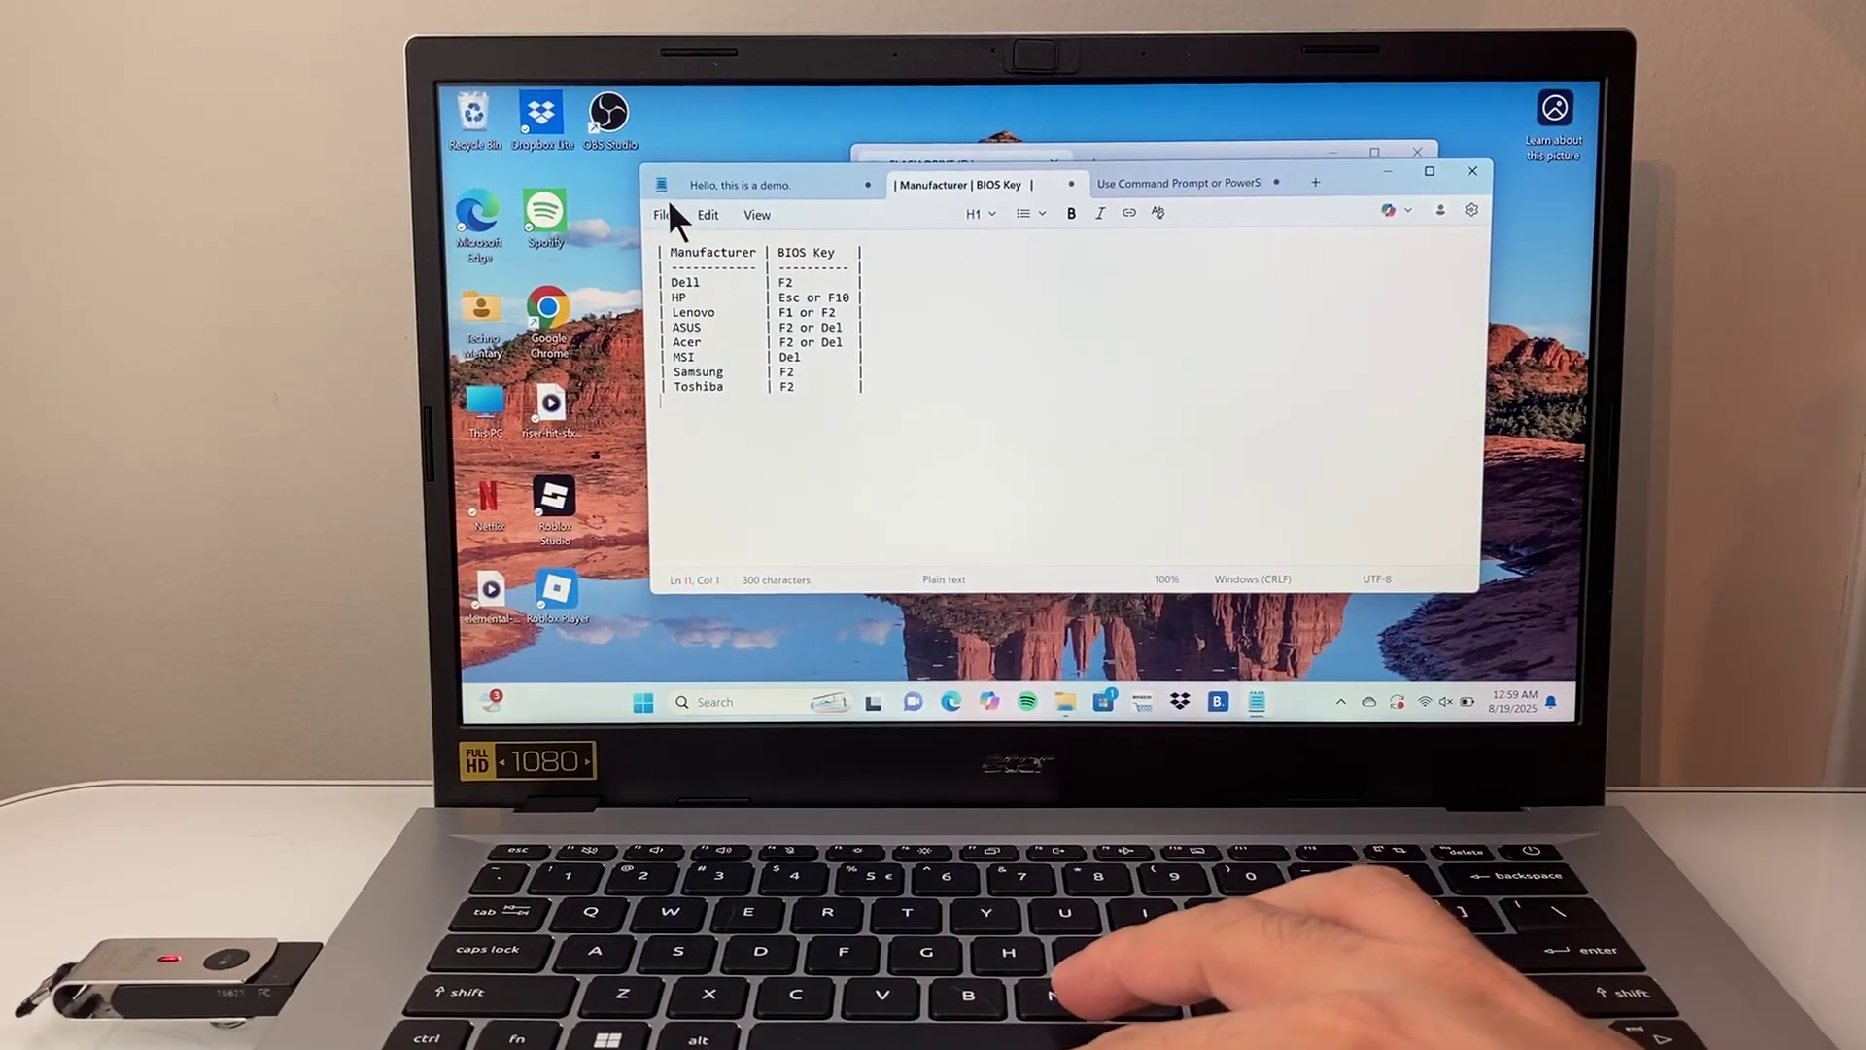
{"action": "left_click", "coordinate": [664, 215]}
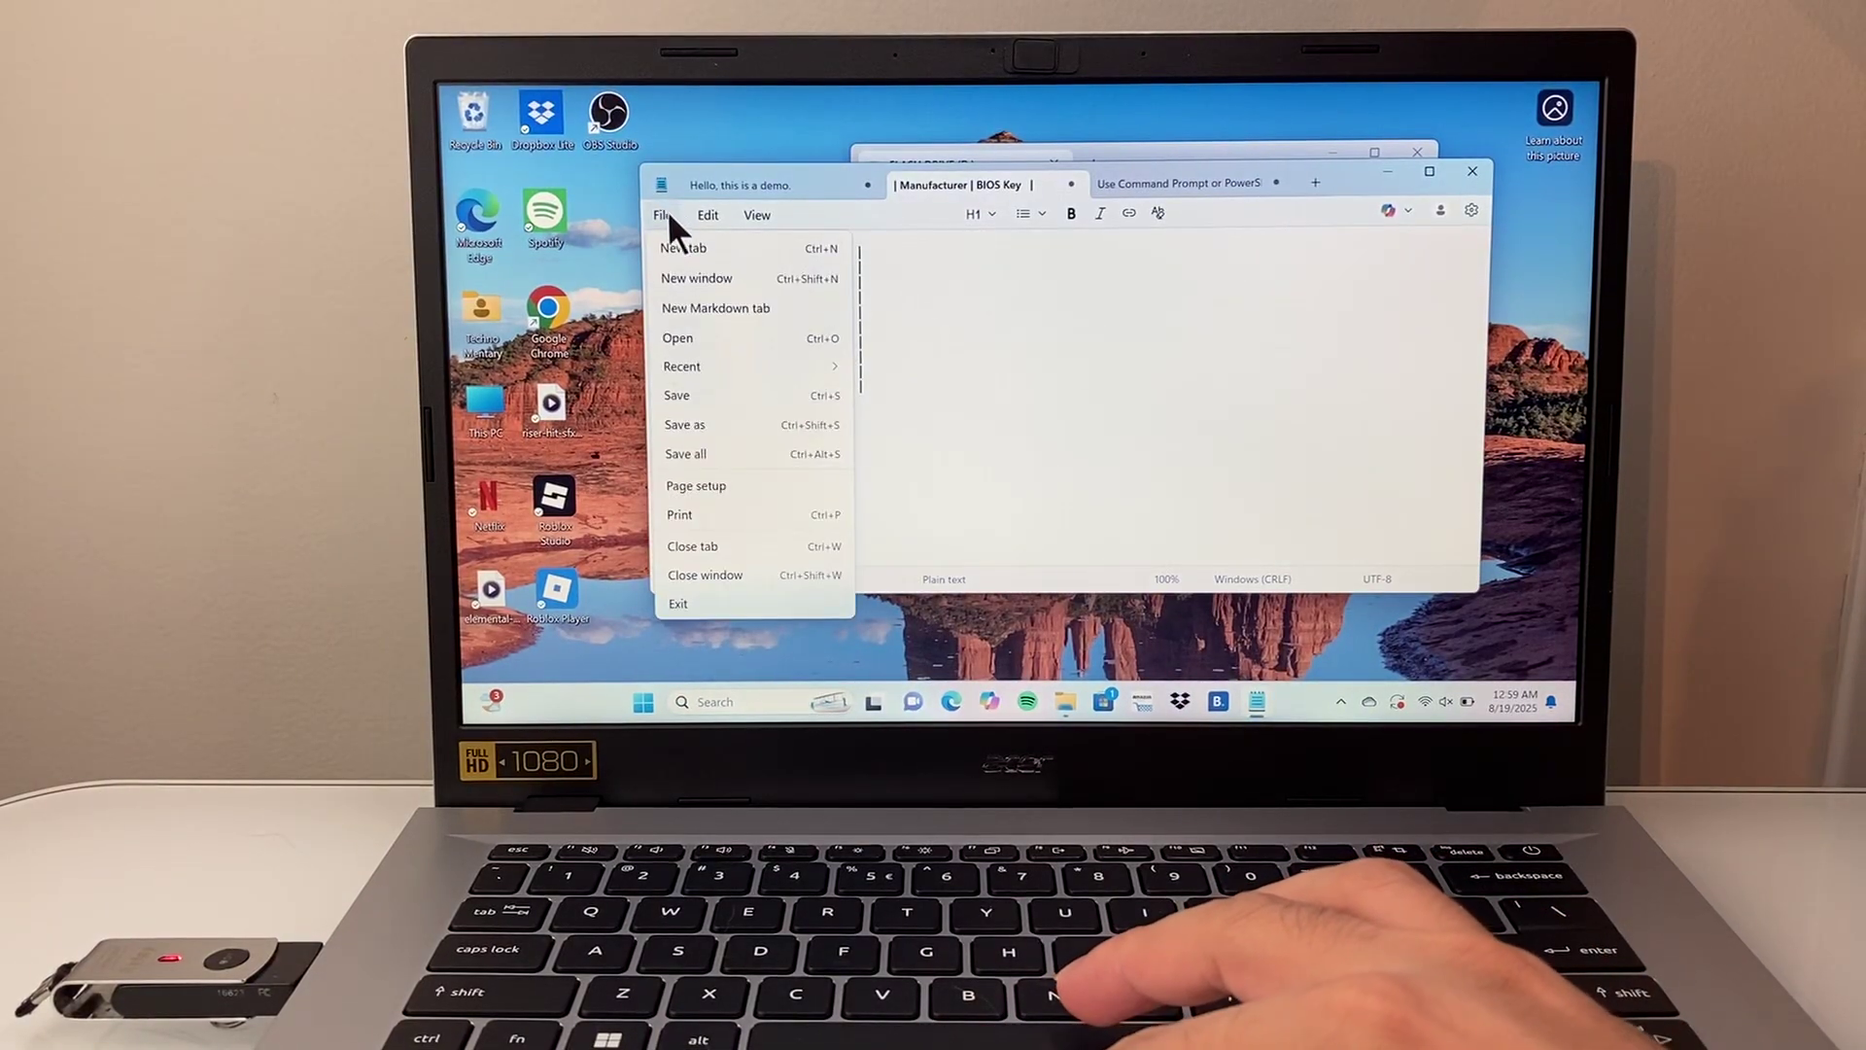
{"action": "left_click", "coordinate": [716, 424]}
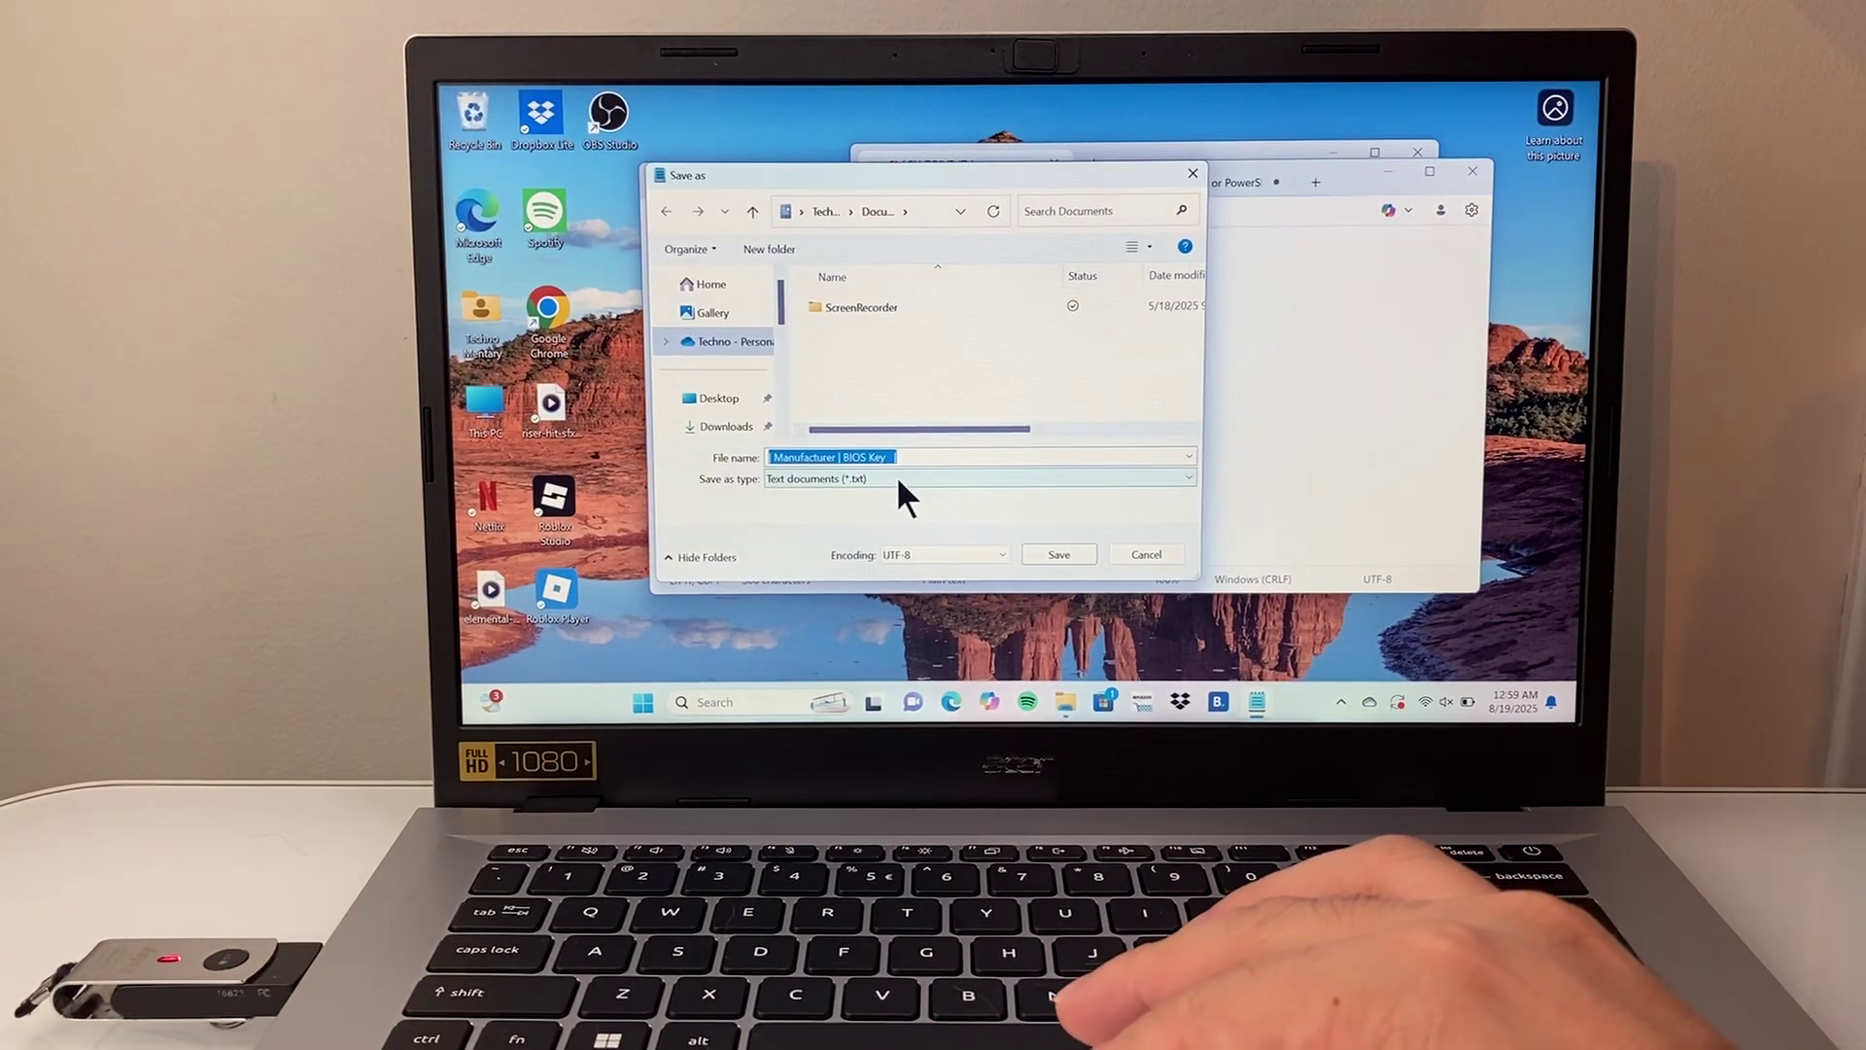
{"action": "scroll", "coordinate": [729, 372], "scroll_direction": "down", "scroll_amount": 5}
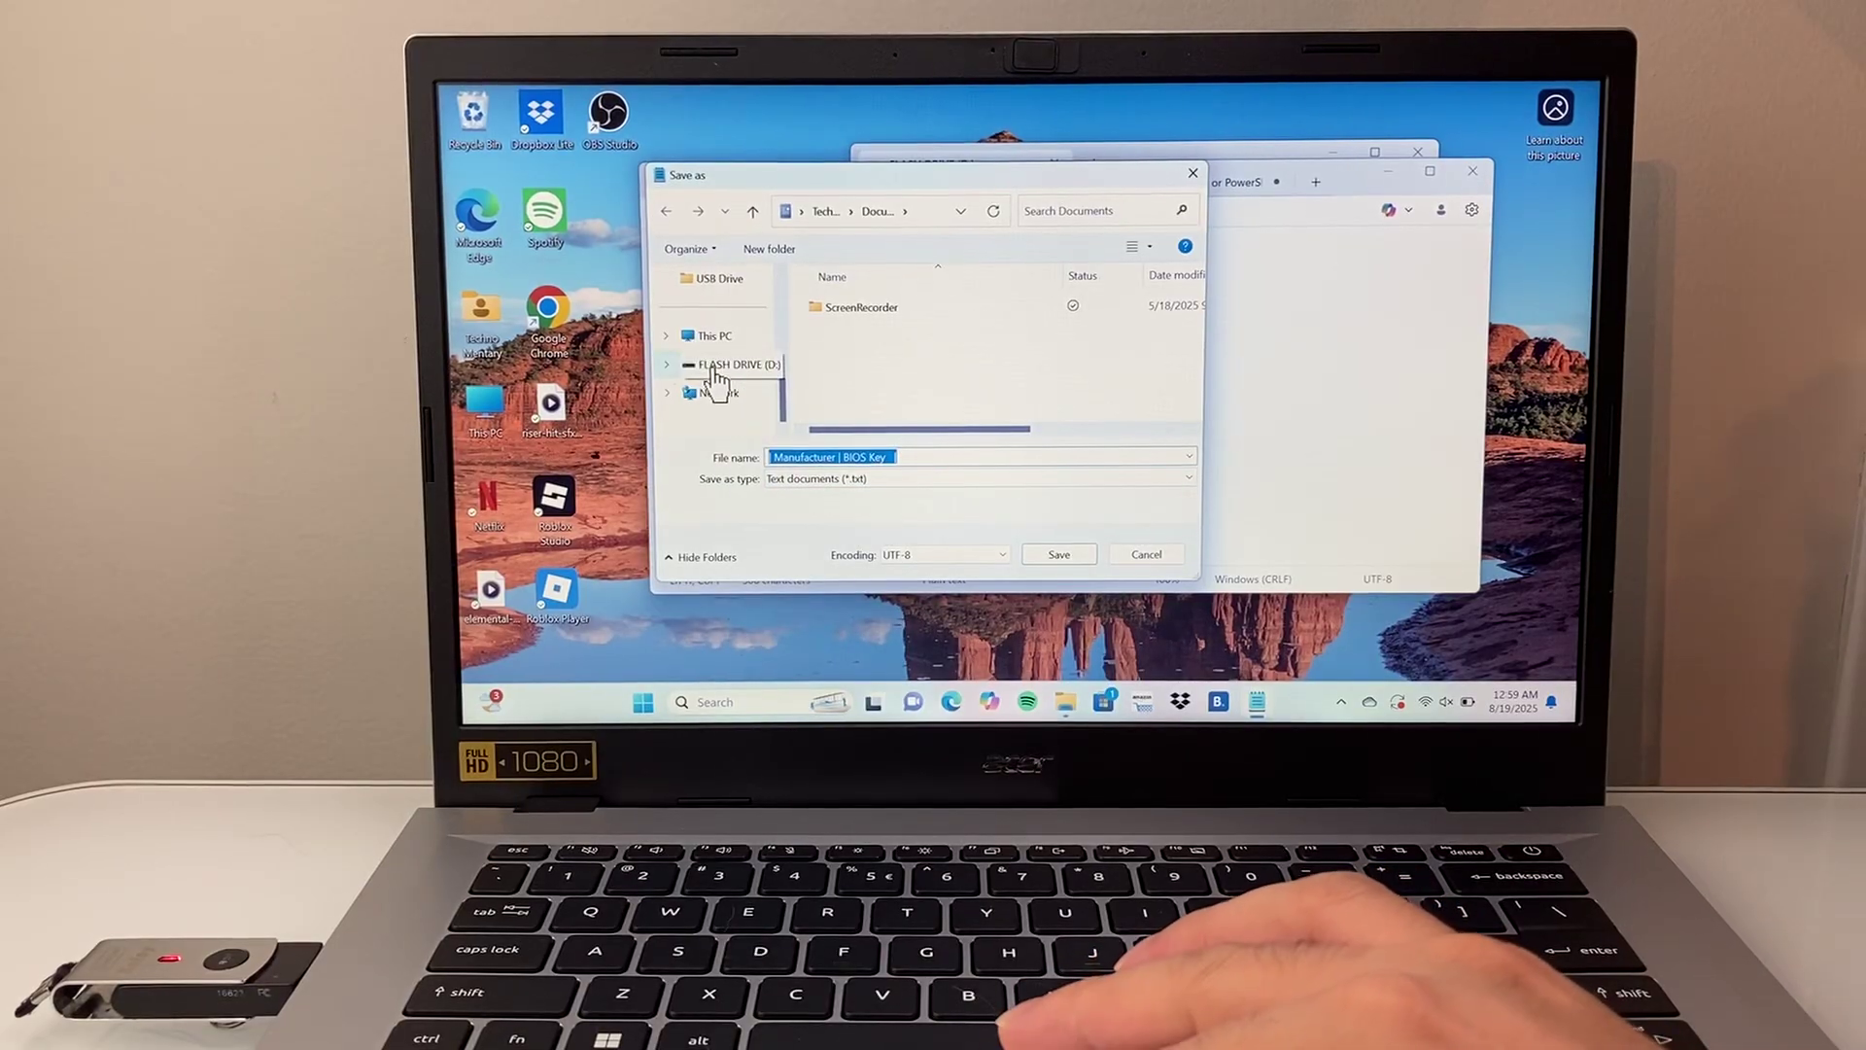
Choose FLASH DRIVE (D:) as the save location and dismiss the invalid-name warning
{"action": "left_click", "coordinate": [722, 364]}
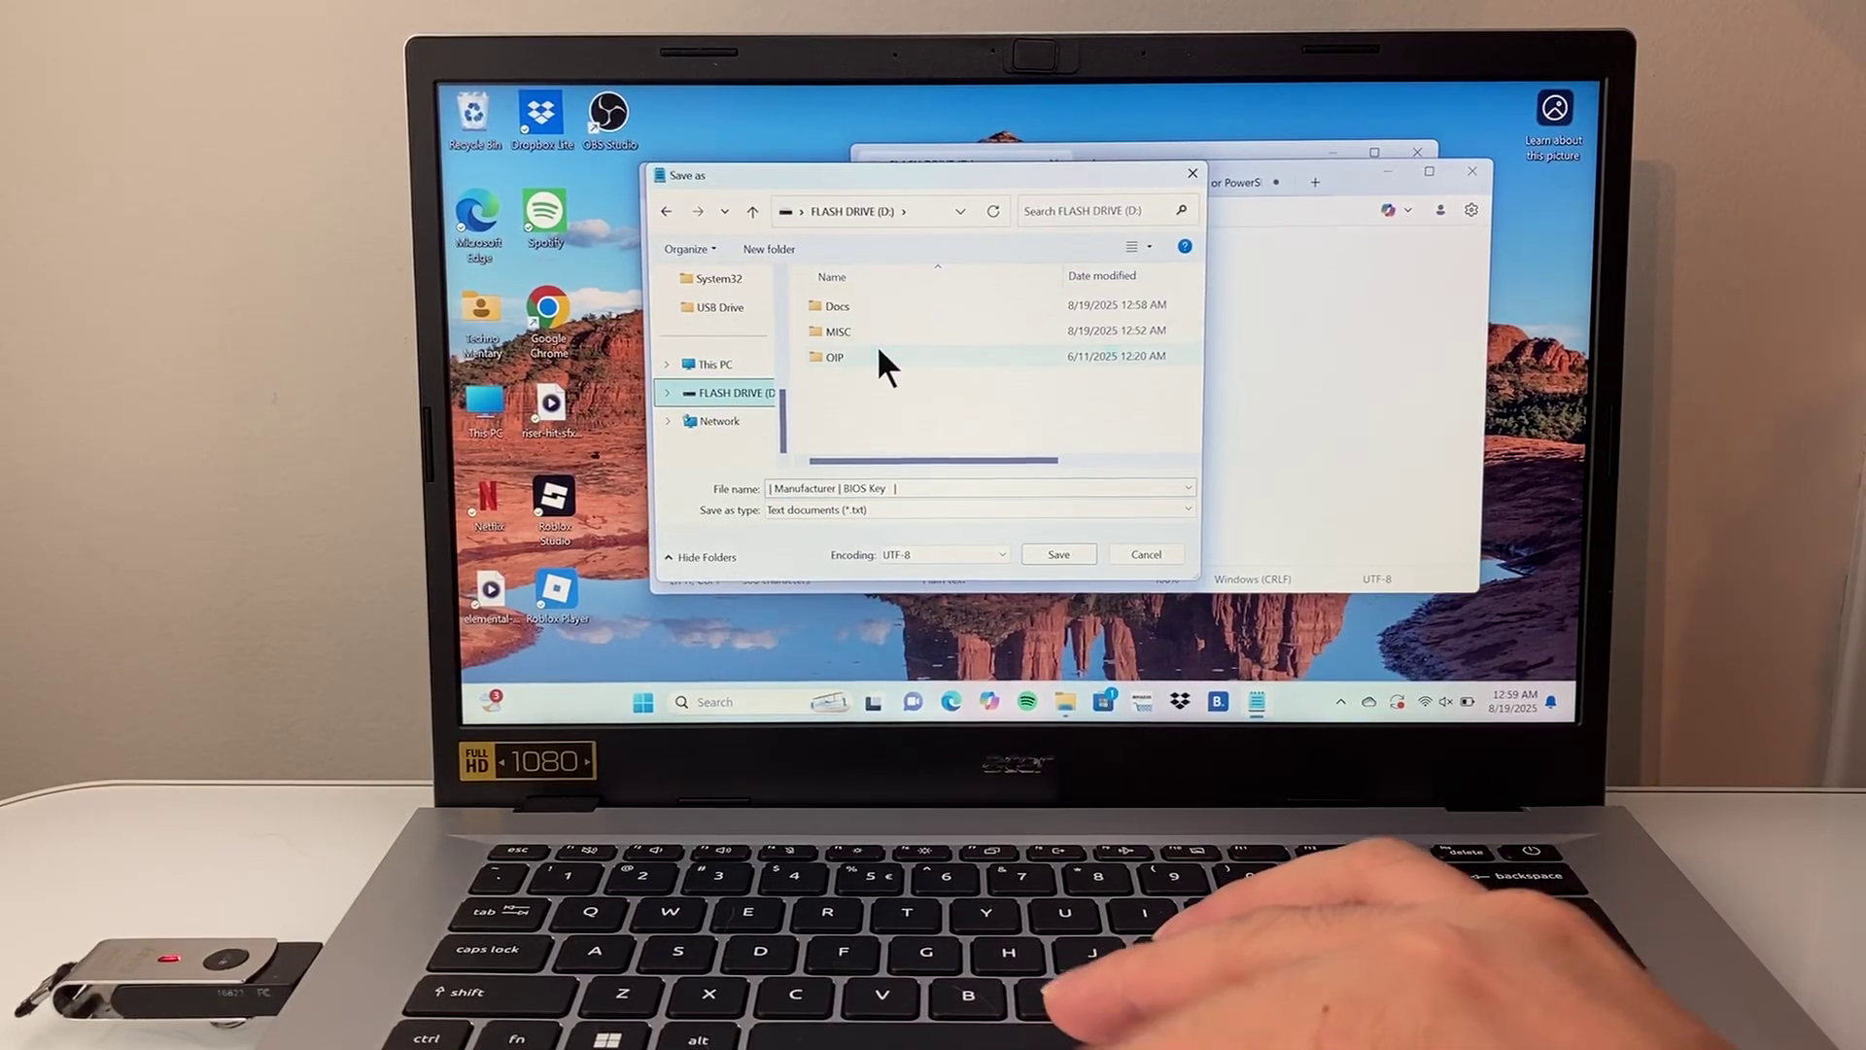
{"action": "left_click", "coordinate": [1040, 554]}
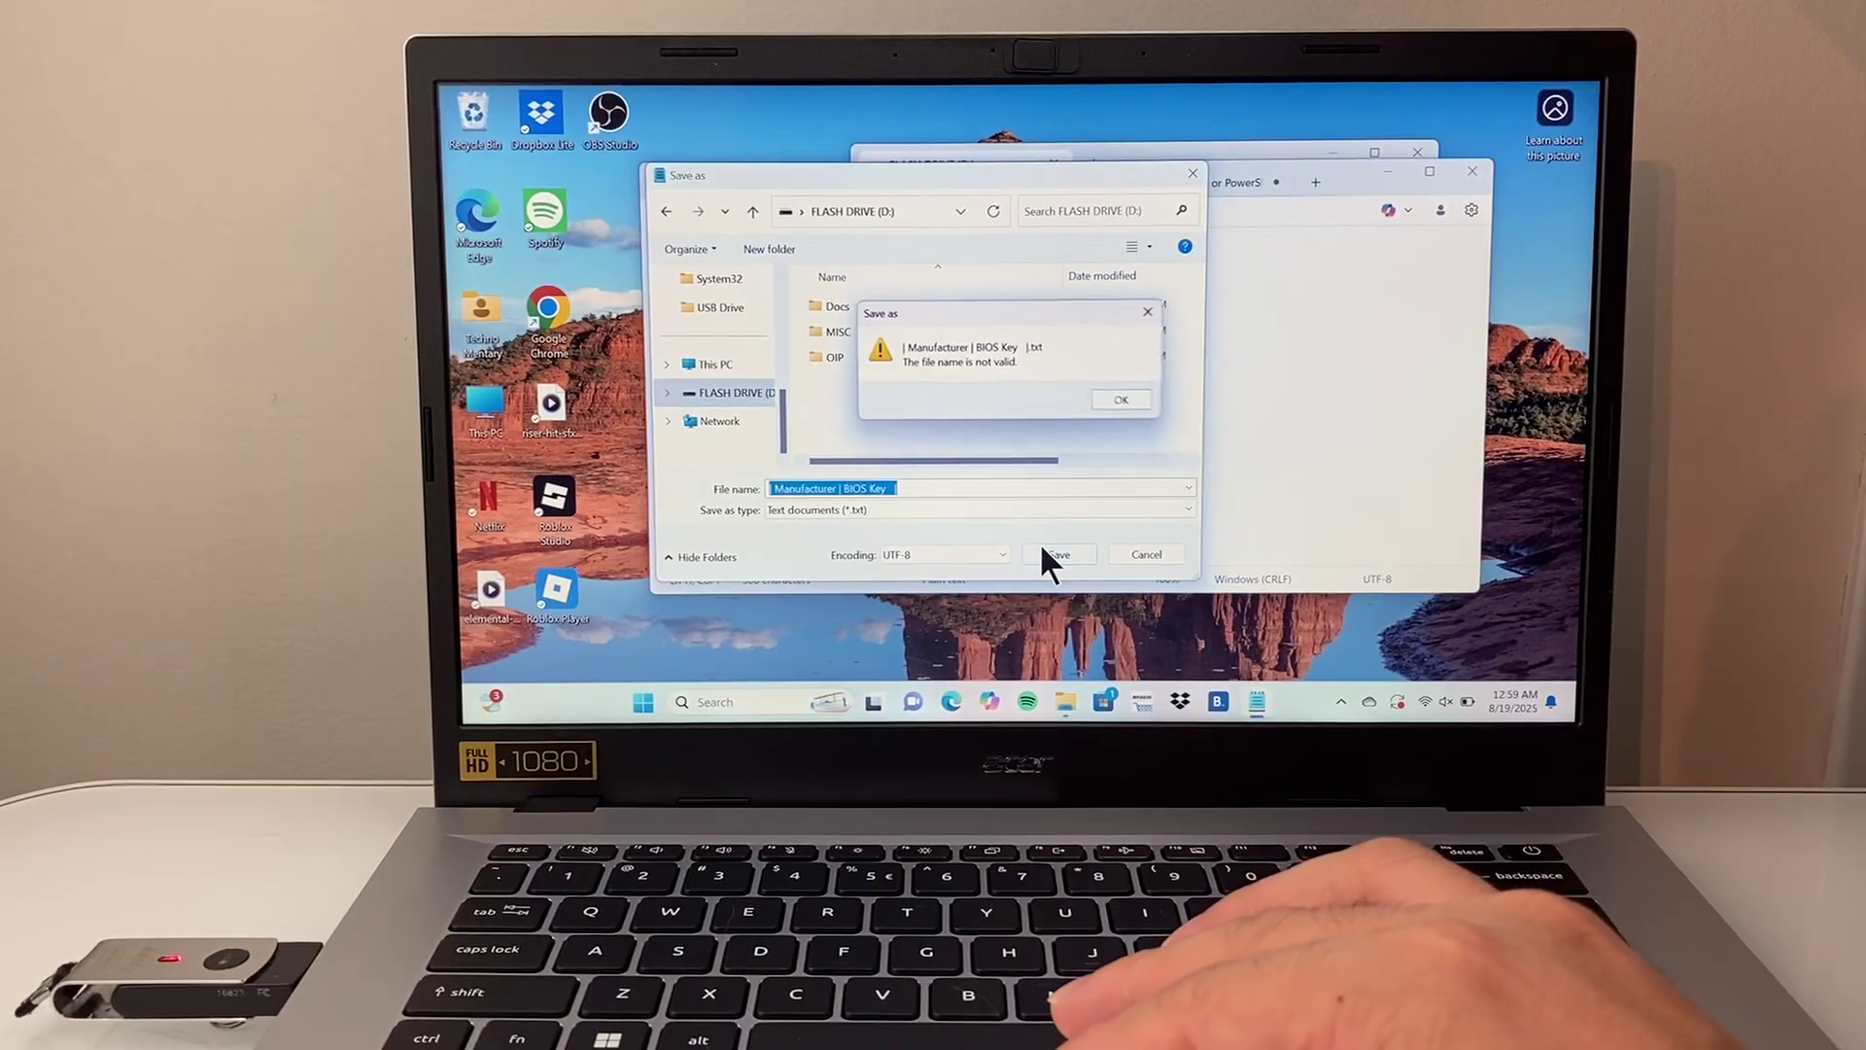
{"action": "left_click", "coordinate": [1120, 400]}
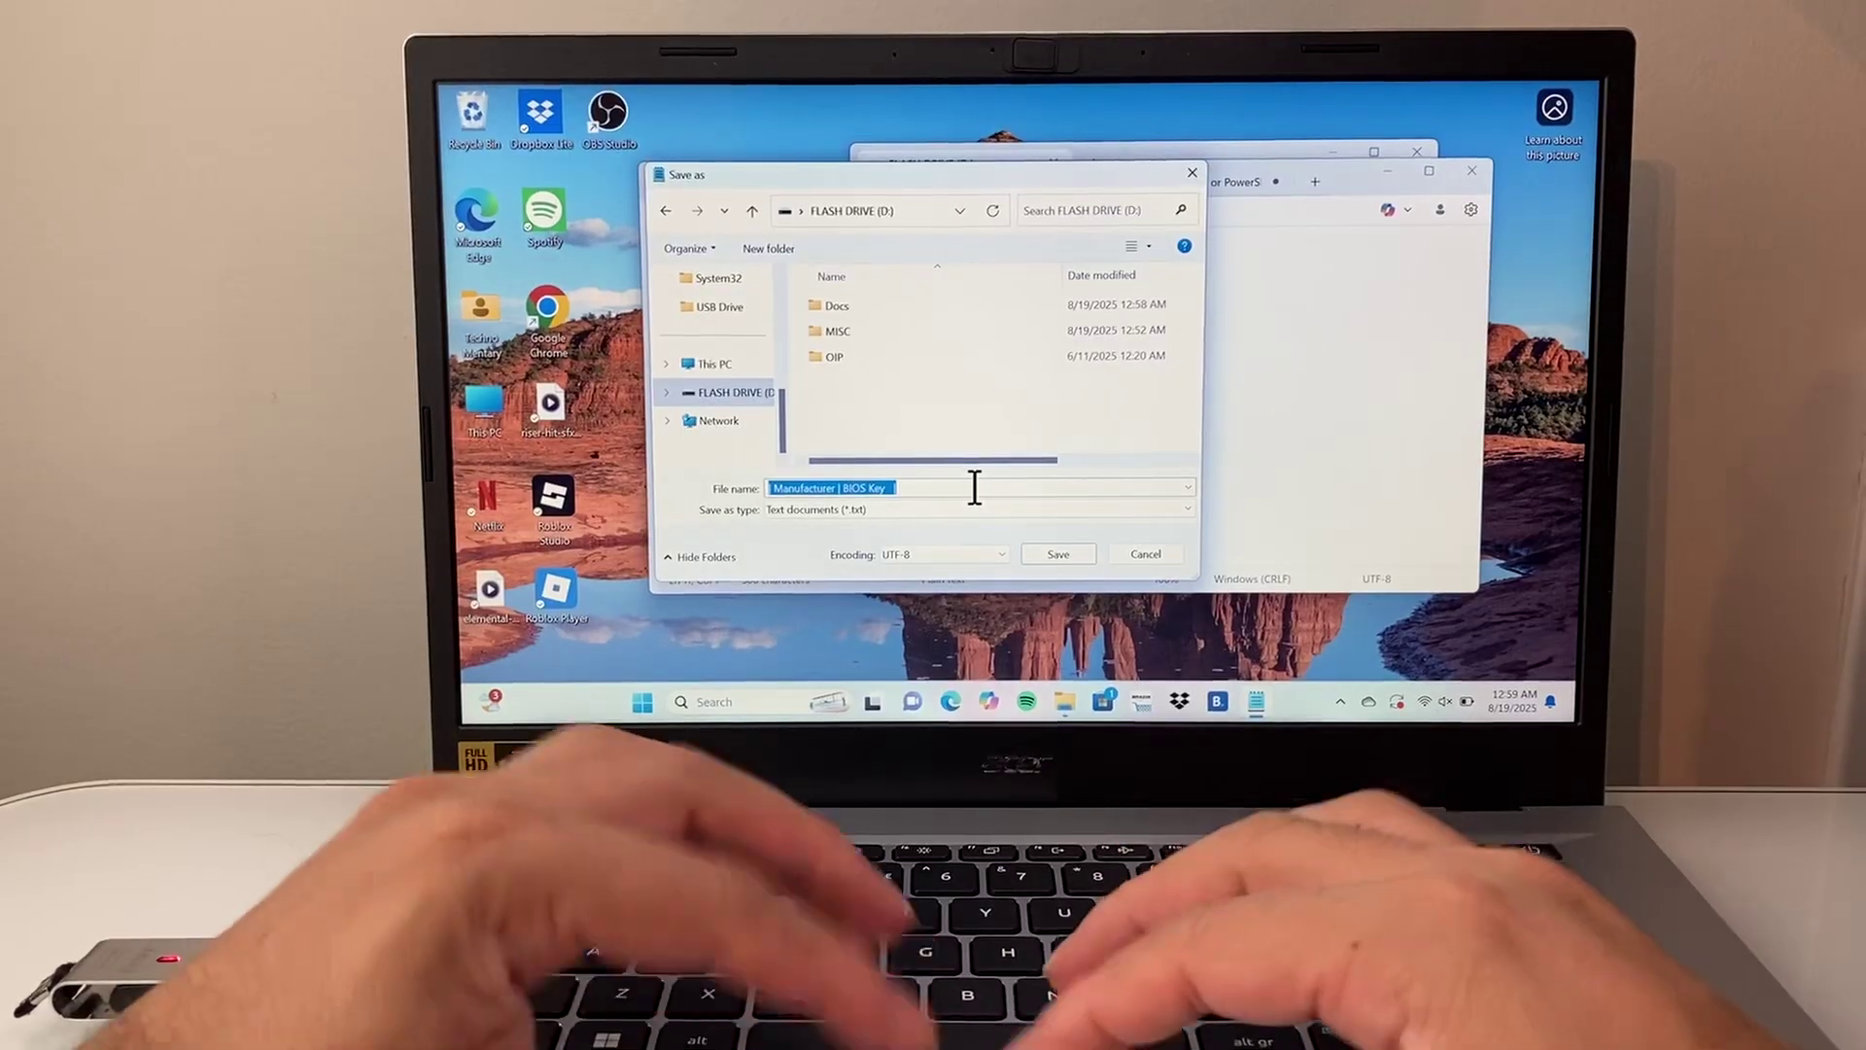
Save the table as info on the flash drive and close Notepad
{"action": "left_click", "coordinate": [924, 488]}
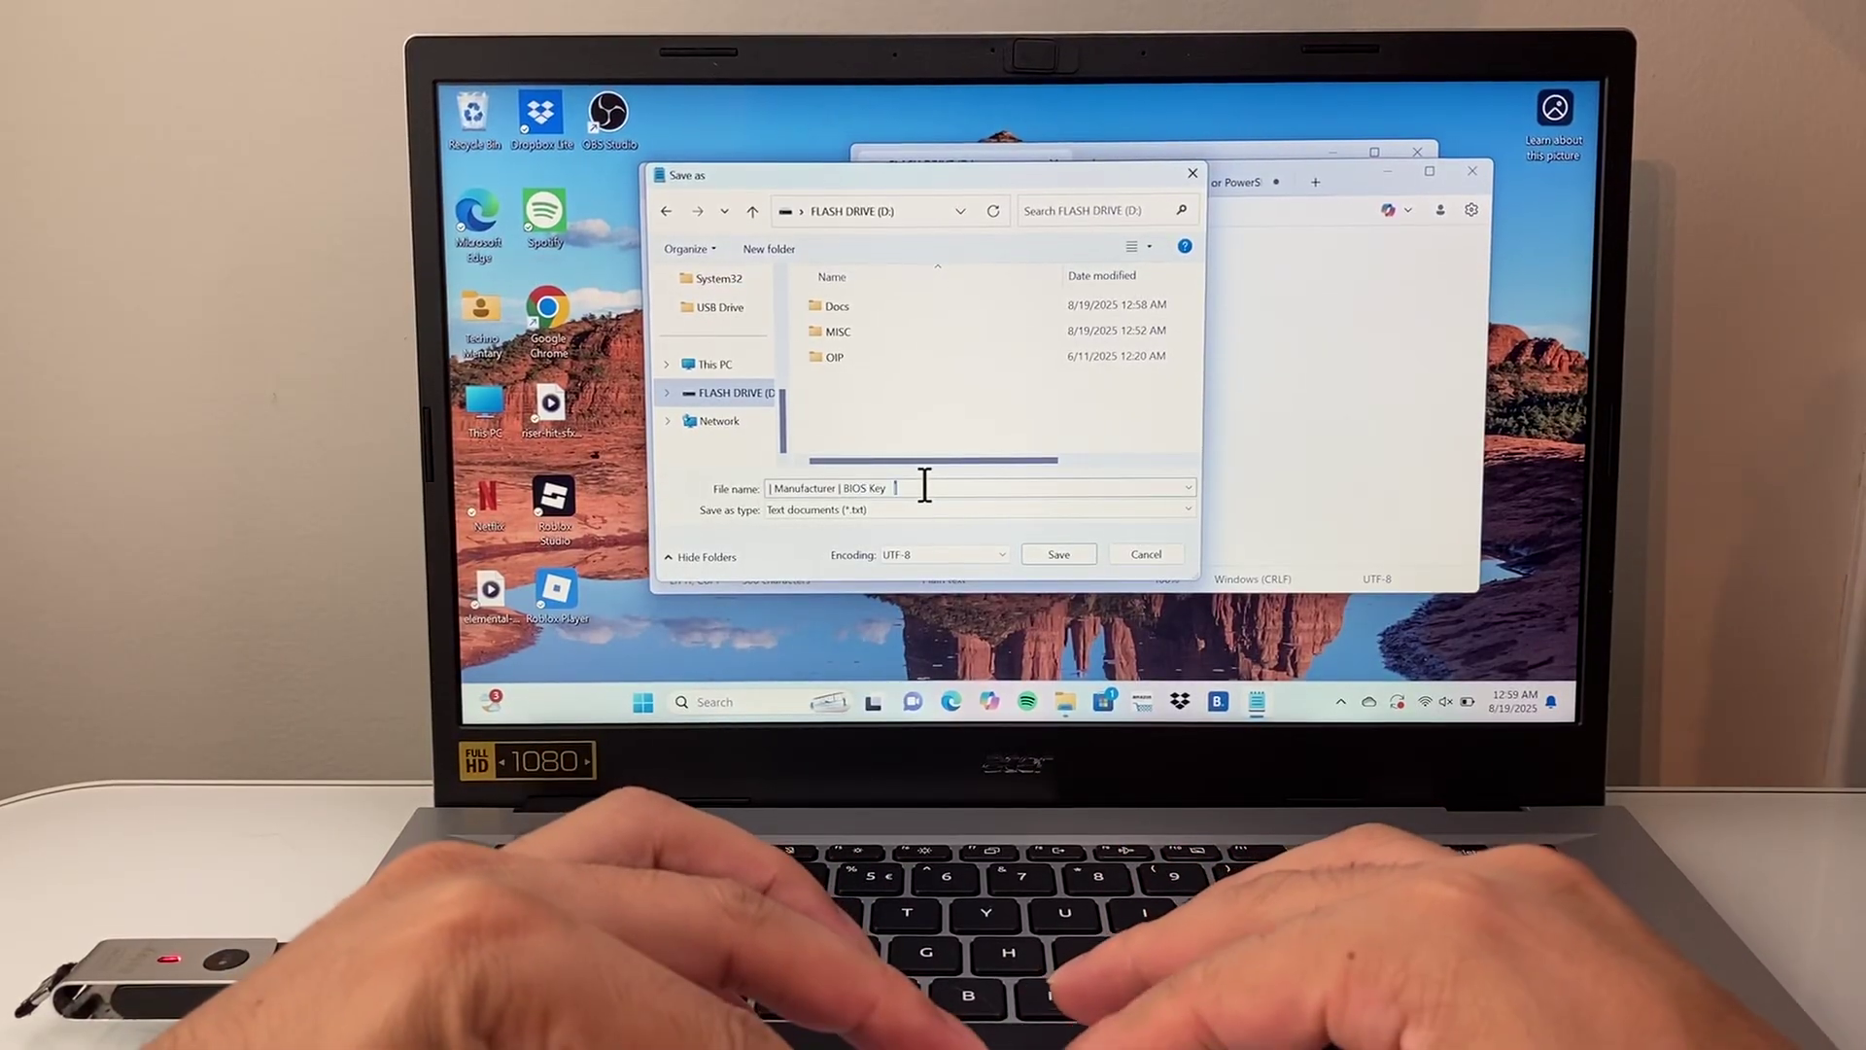
{"action": "key", "text": "BackSpace"}
{"action": "key", "text": "BackSpace"}
{"action": "key", "text": "BackSpace"}
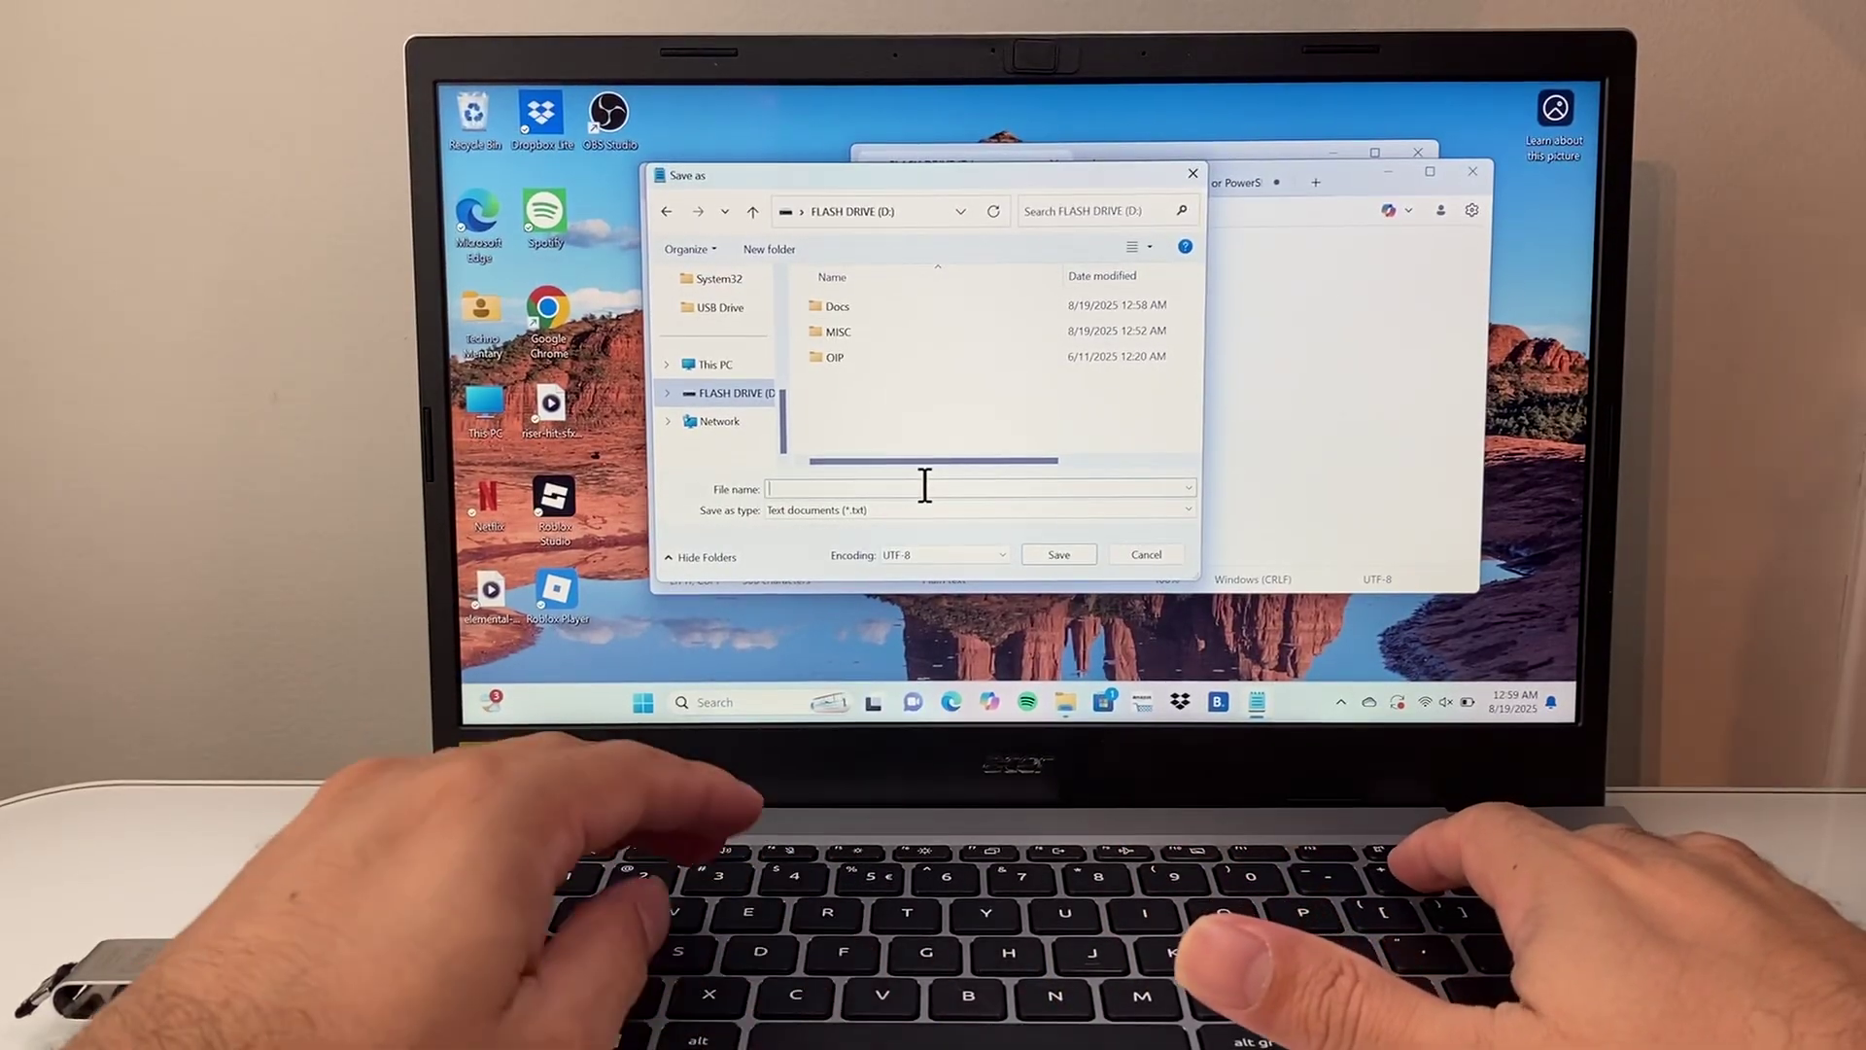
{"action": "type", "text": "info"}
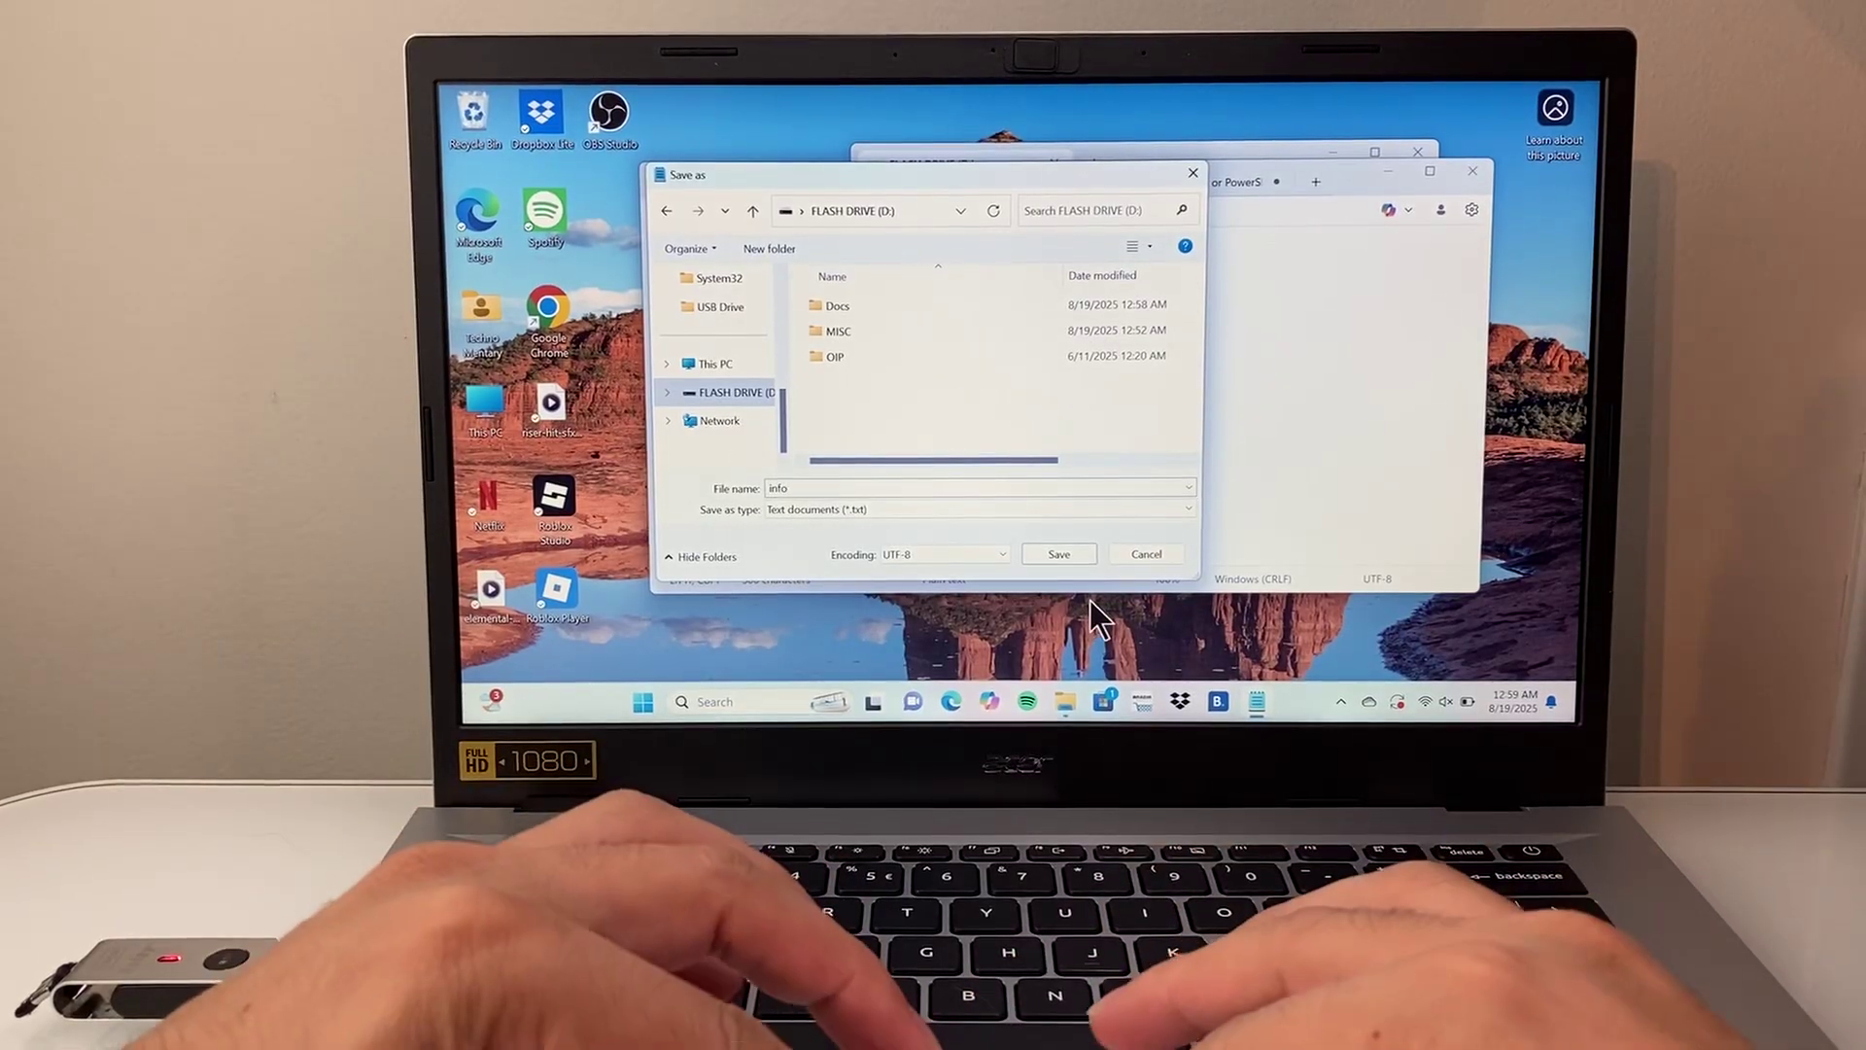
{"action": "left_click", "coordinate": [1082, 556]}
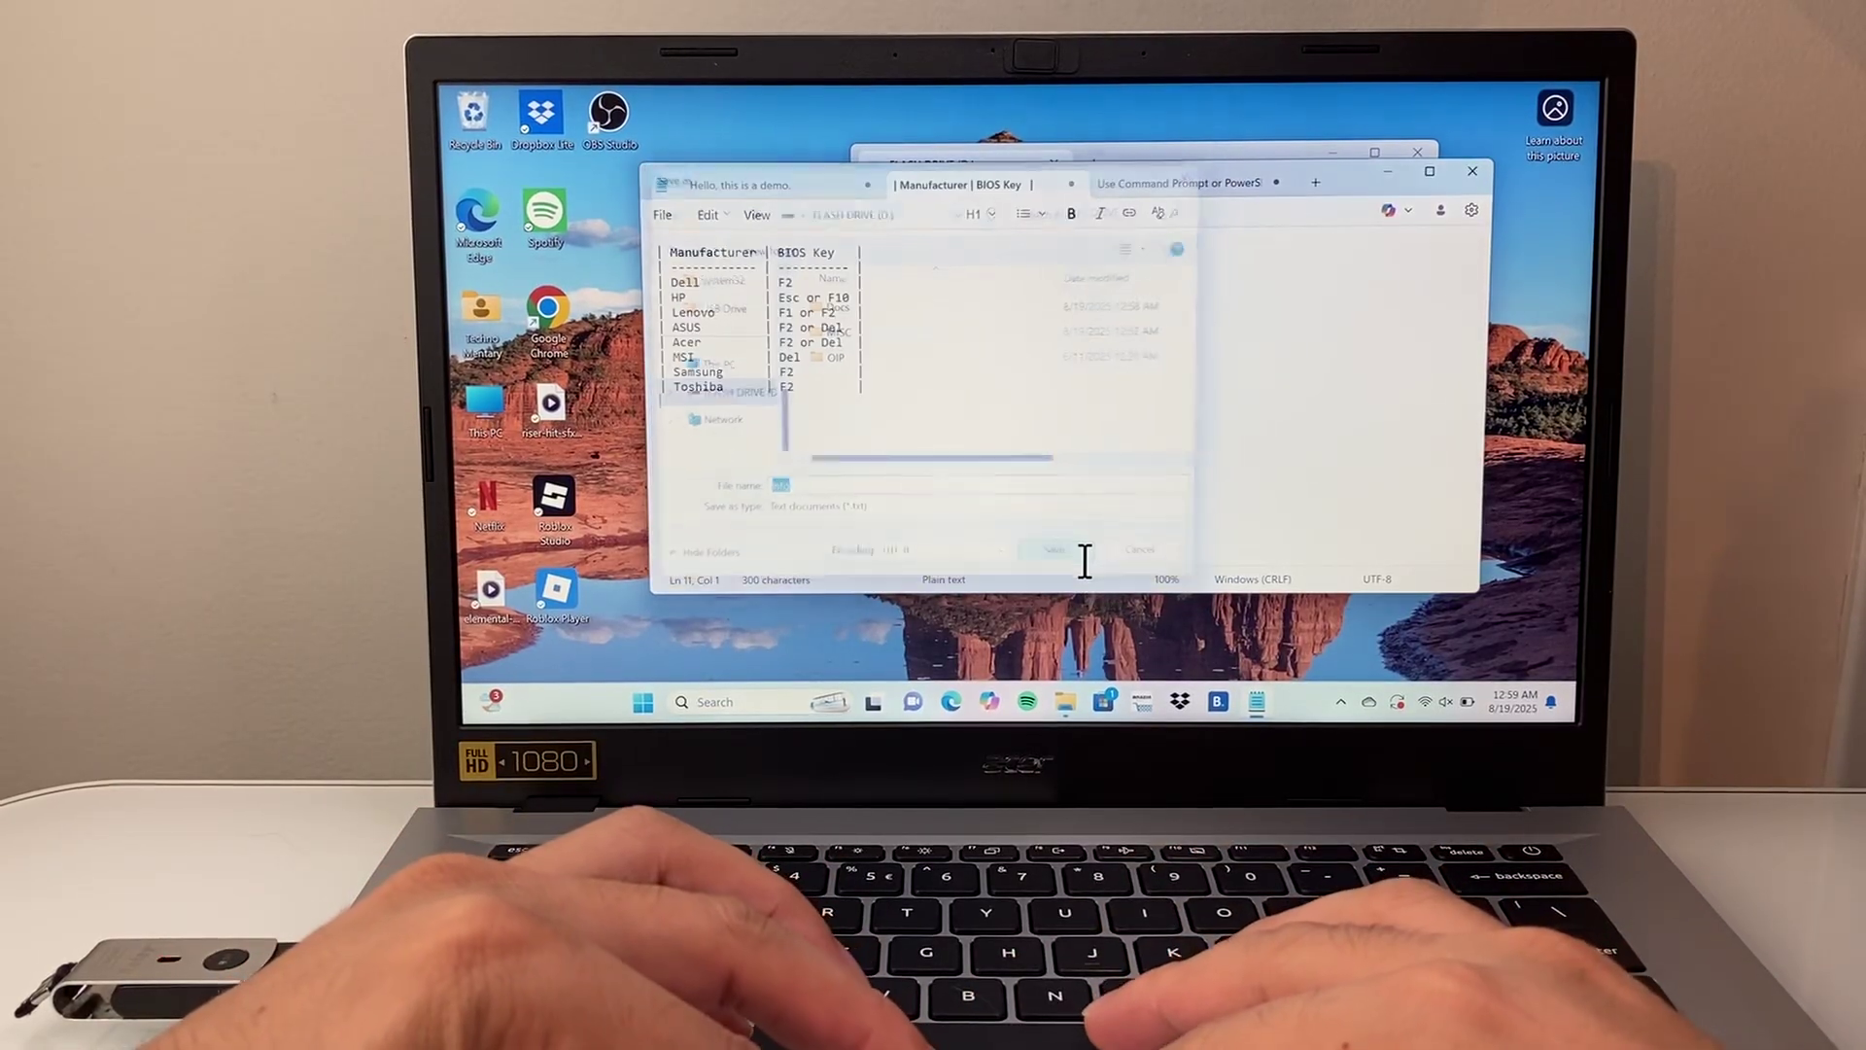
{"action": "left_click", "coordinate": [1475, 174]}
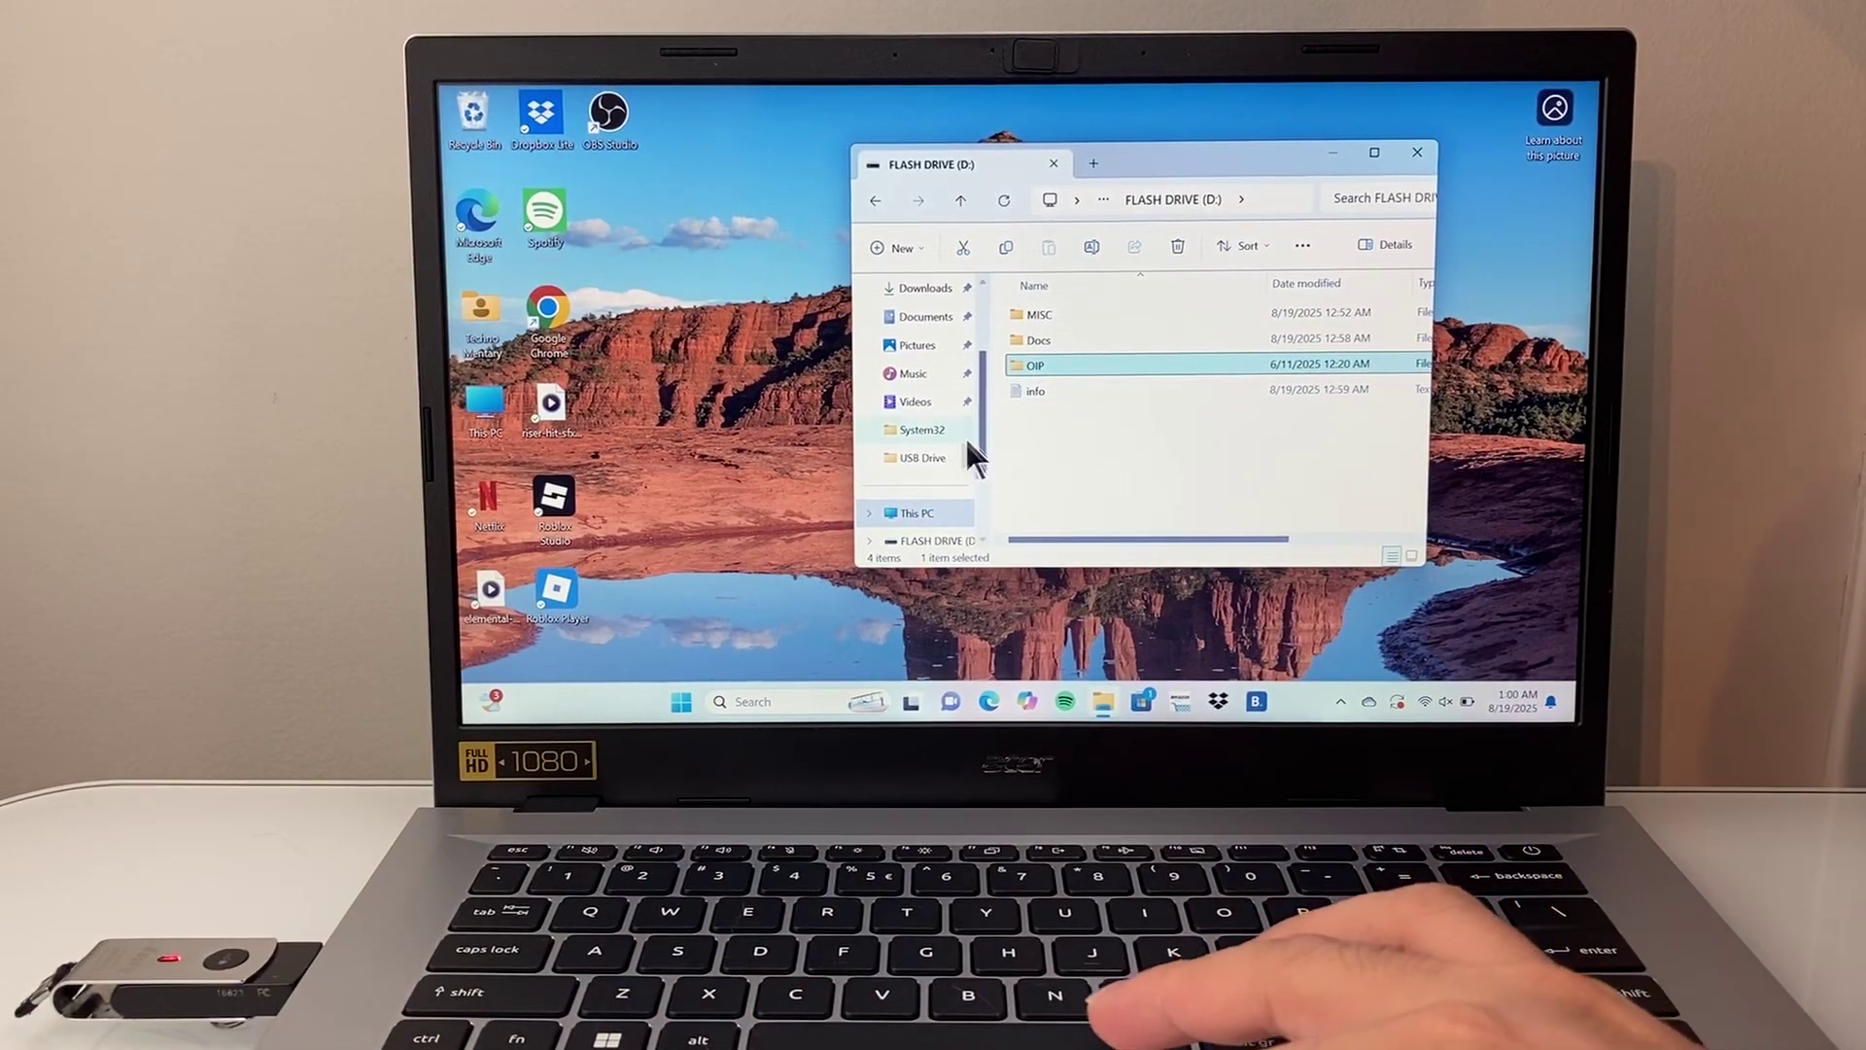
{"action": "scroll", "coordinate": [949, 436], "scroll_direction": "down", "scroll_amount": 1}
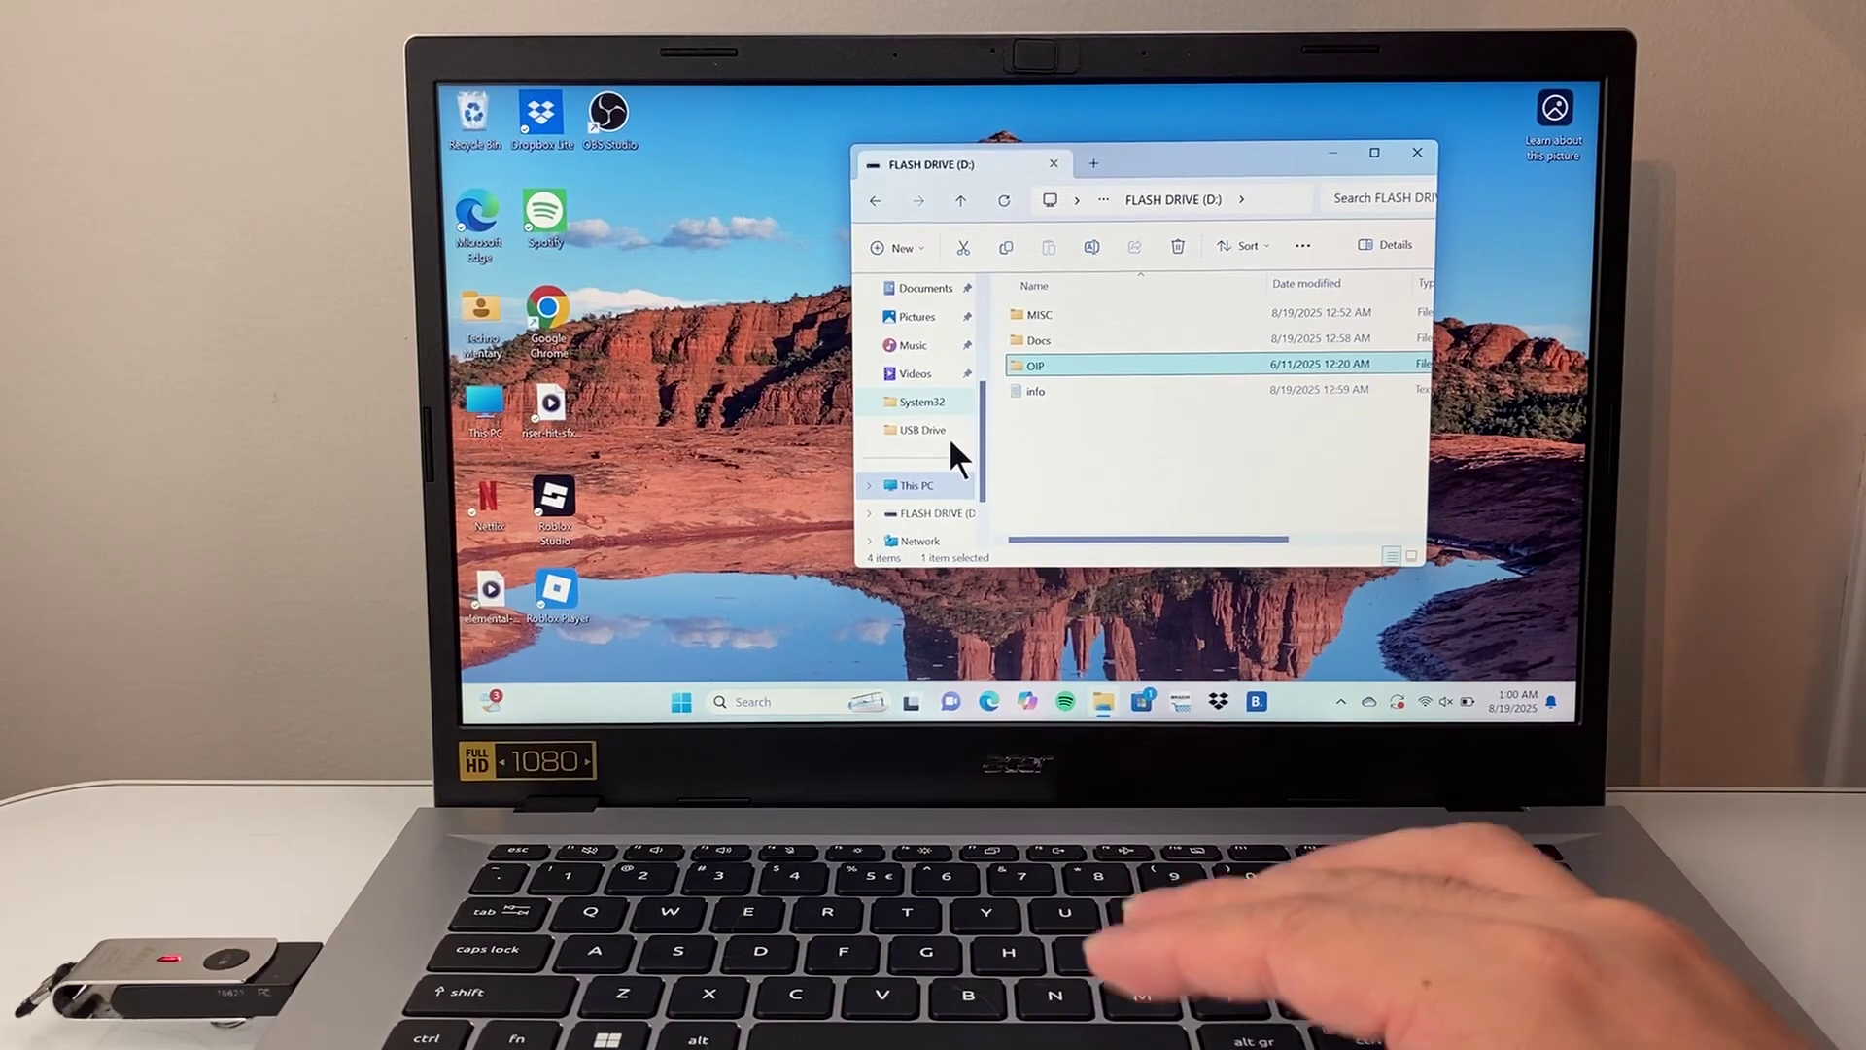
Eject the USB mass storage device via the notification area's Eject Mass Storage option
{"action": "left_click", "coordinate": [943, 514]}
{"action": "scroll", "coordinate": [942, 504], "scroll_direction": "down", "scroll_amount": 1}
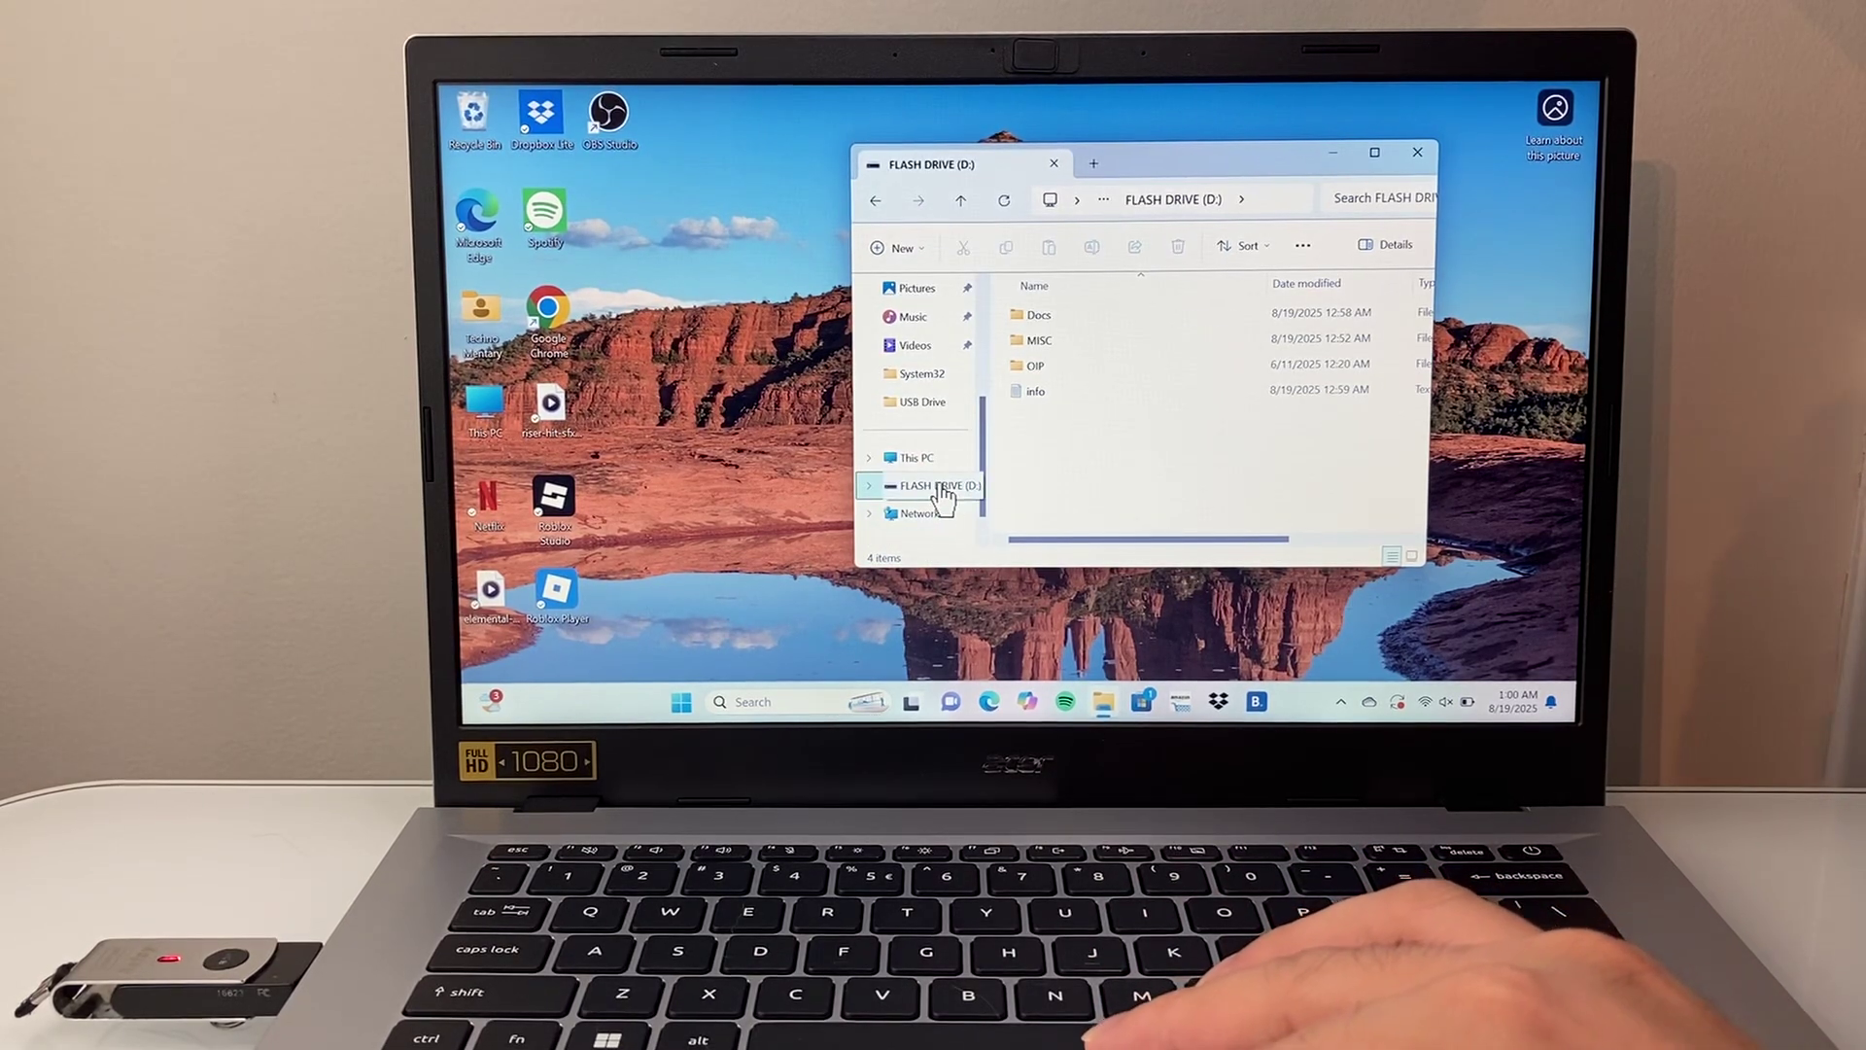
{"action": "right_click", "coordinate": [940, 489]}
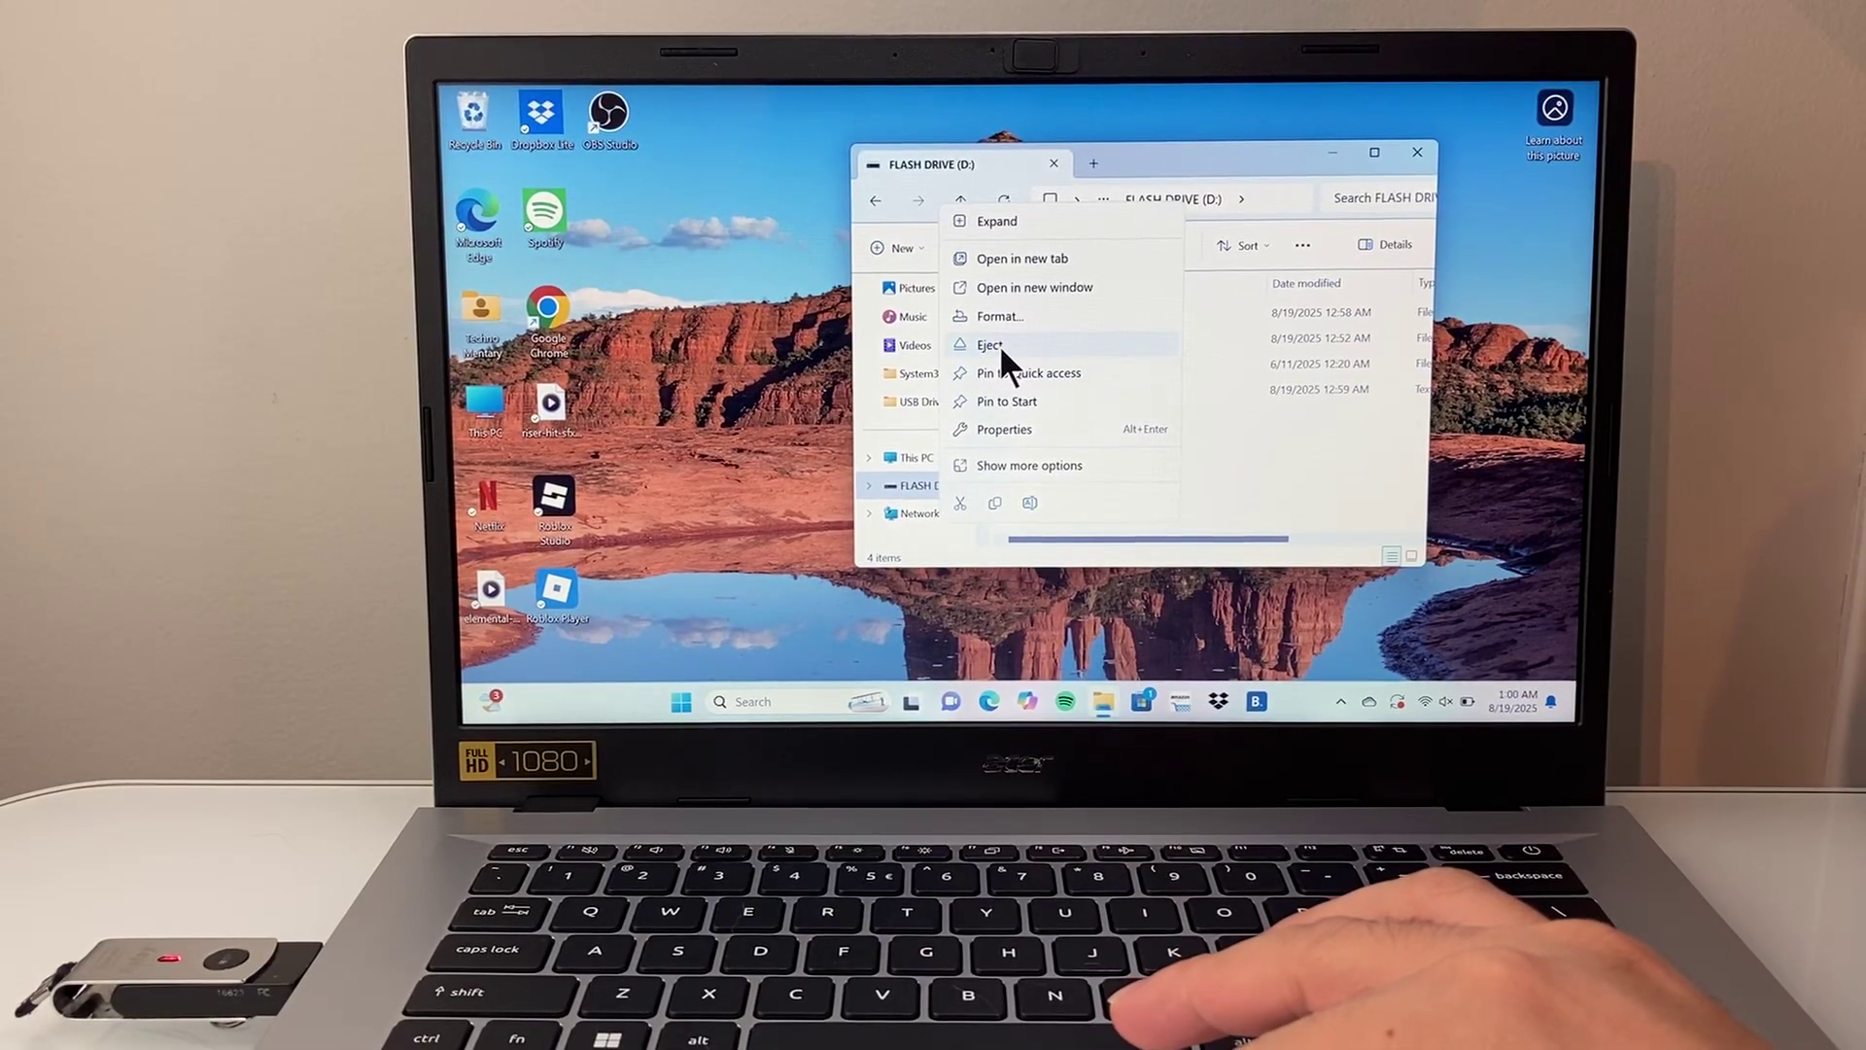
{"action": "left_click", "coordinate": [1349, 706]}
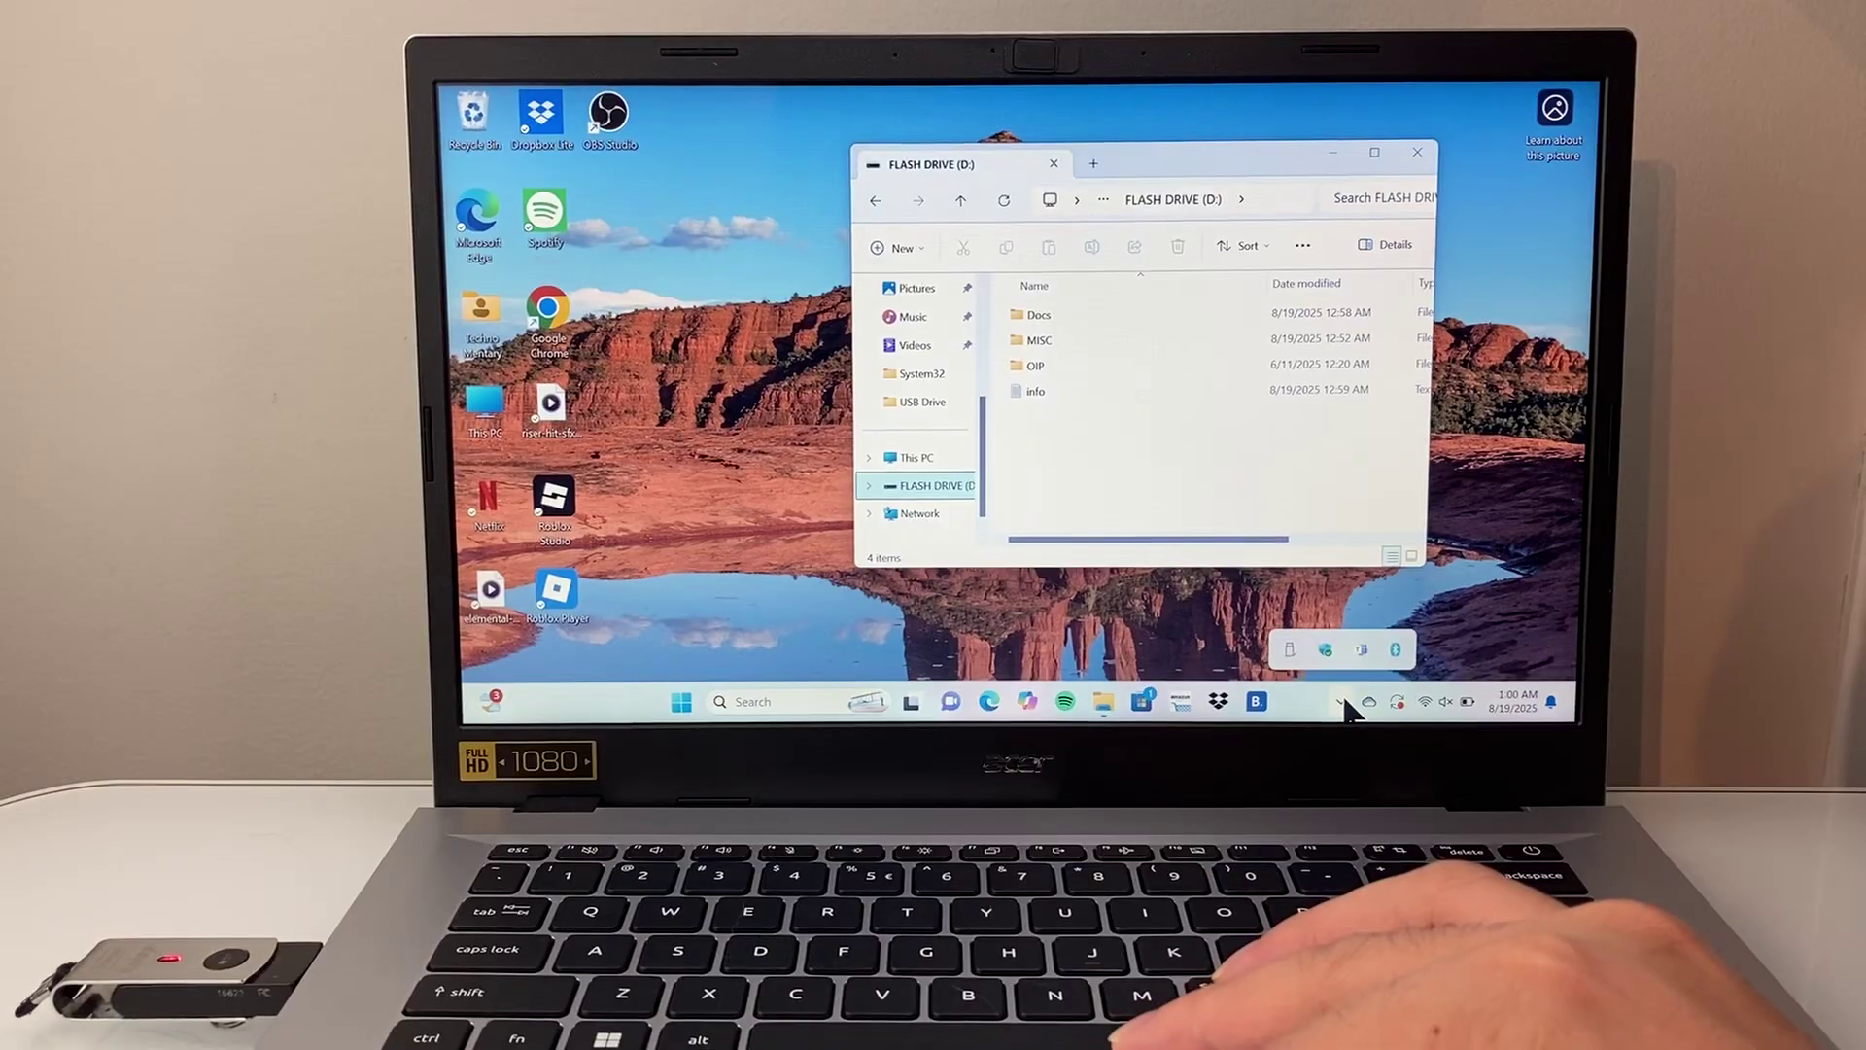
{"action": "right_click", "coordinate": [1289, 640]}
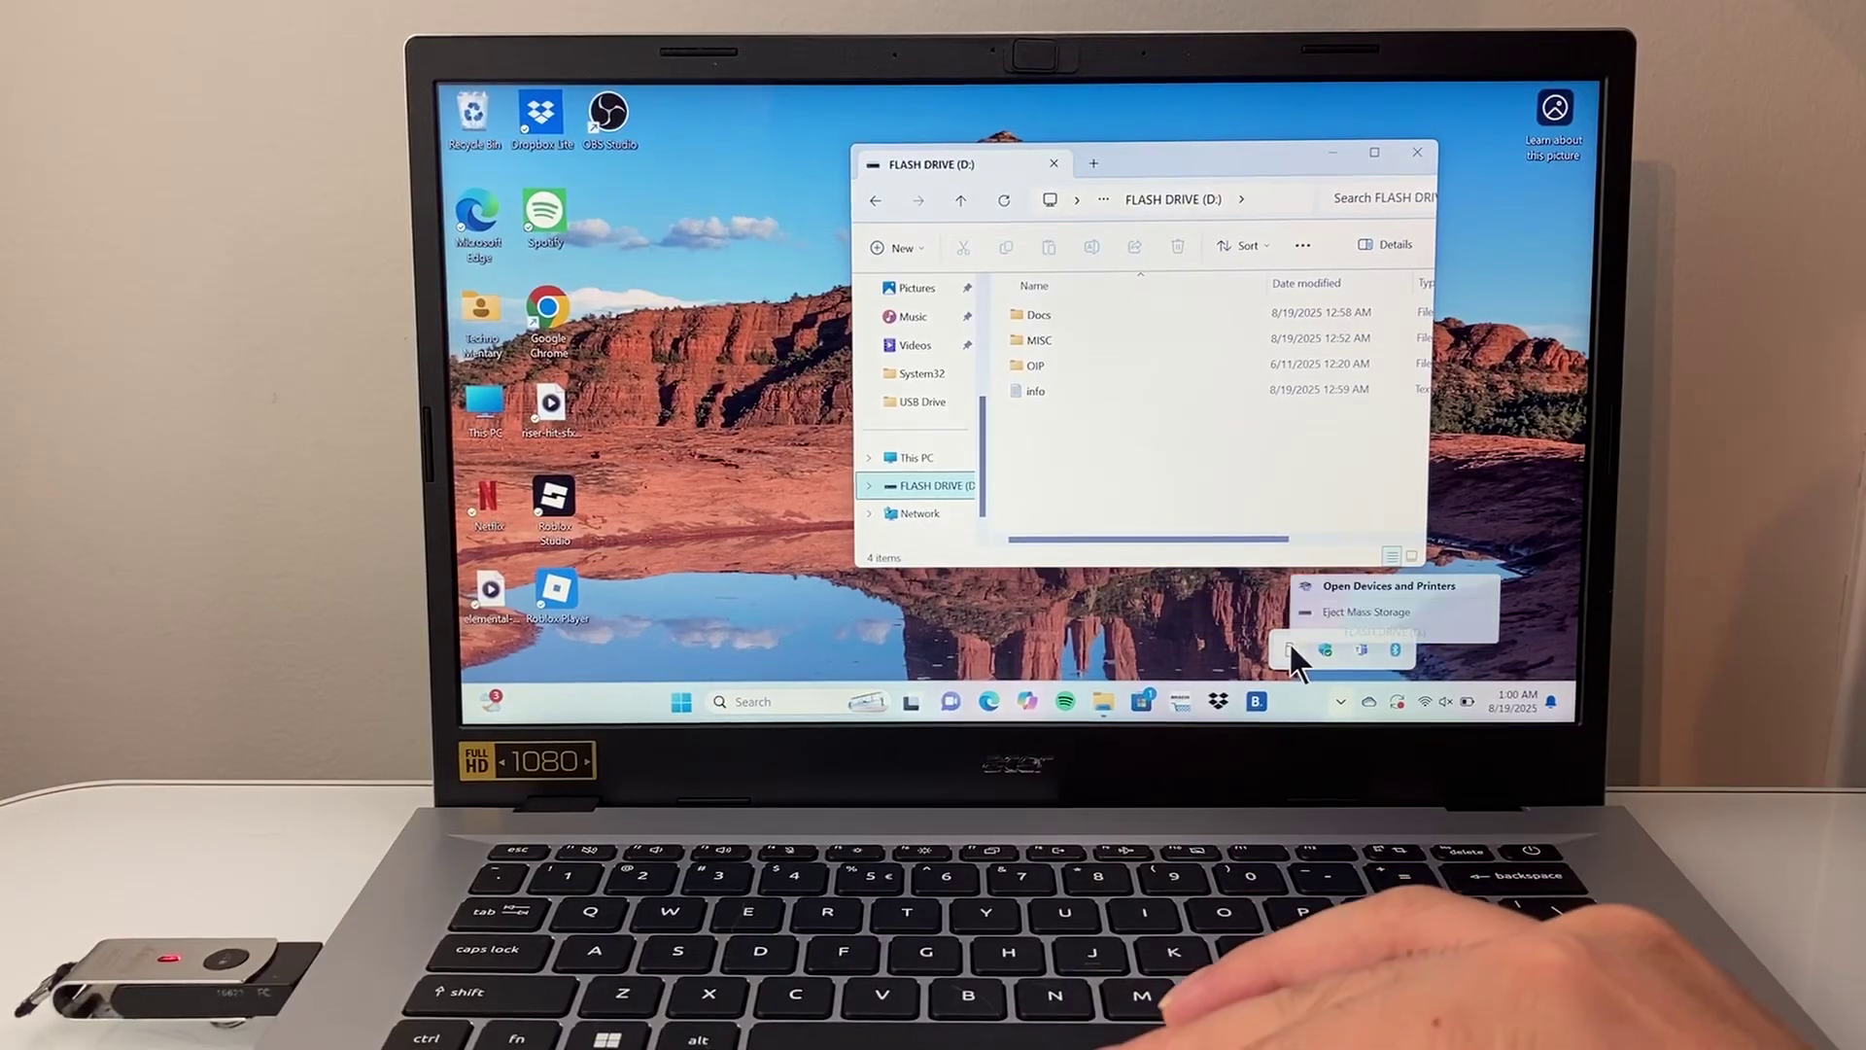
{"action": "left_click", "coordinate": [1332, 609]}
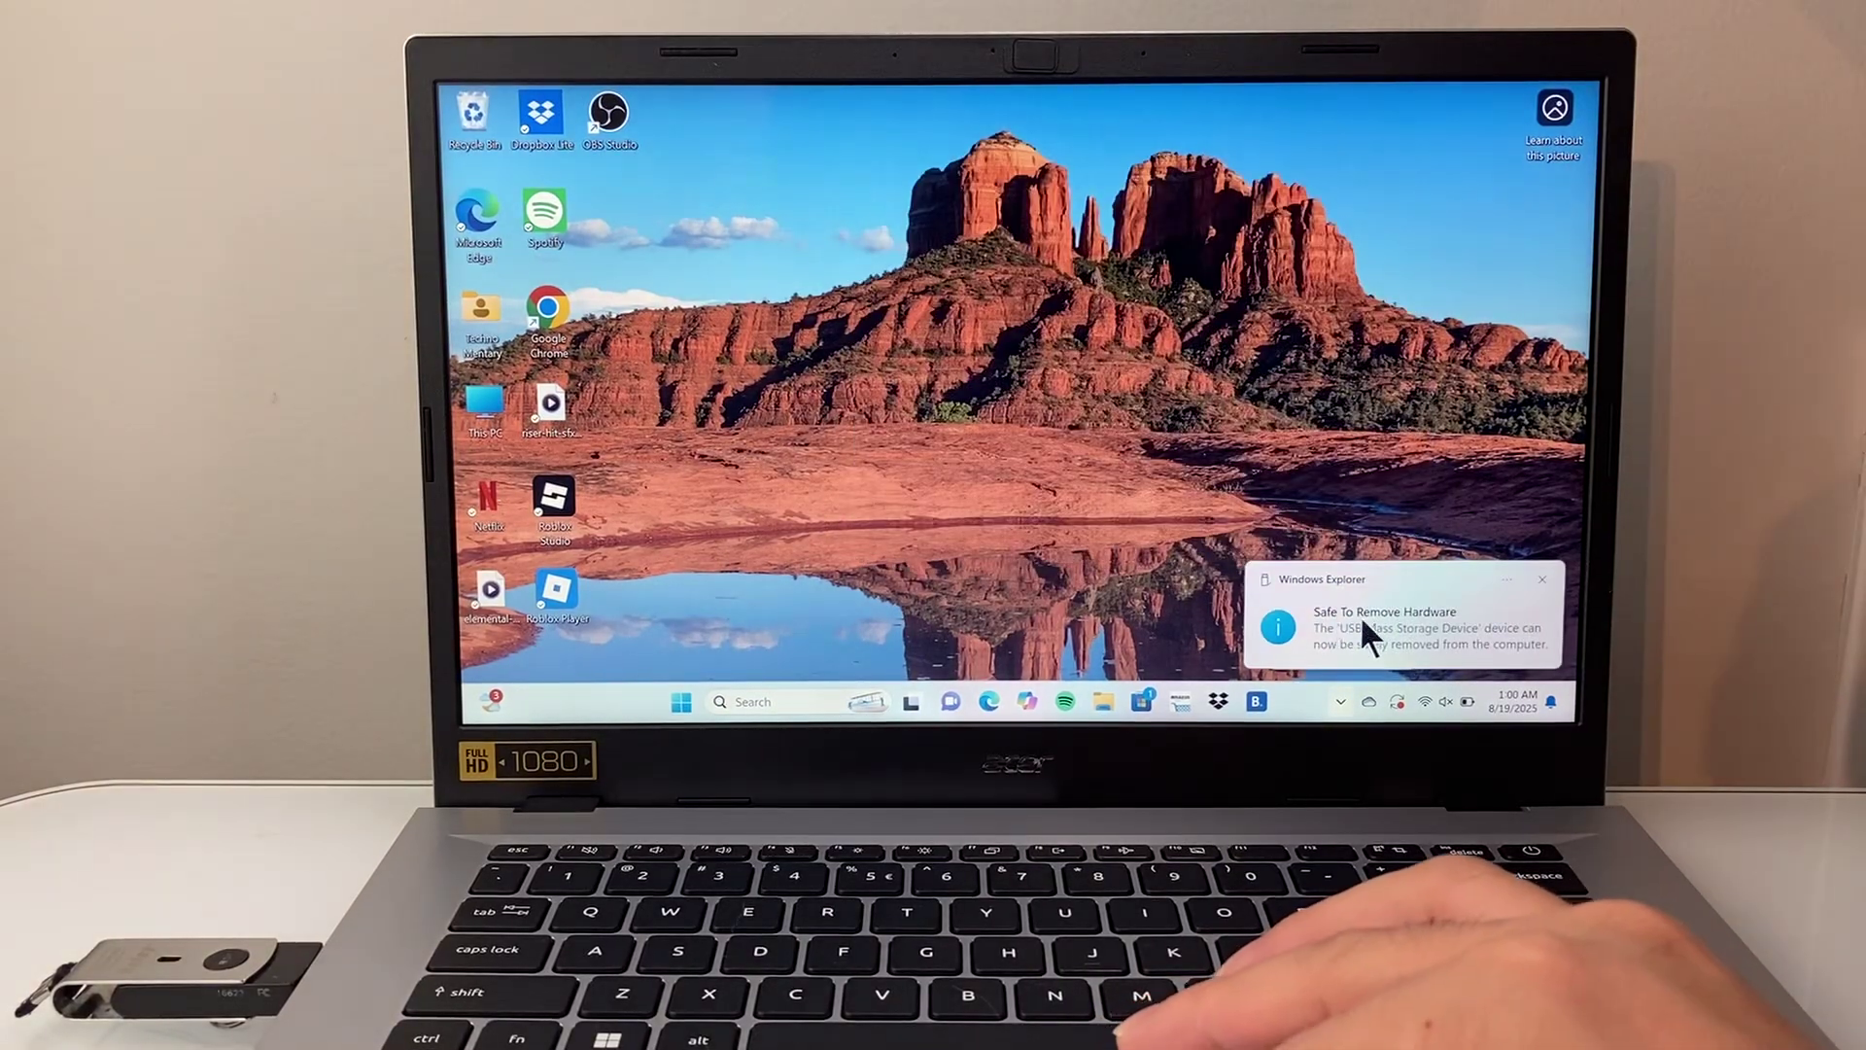